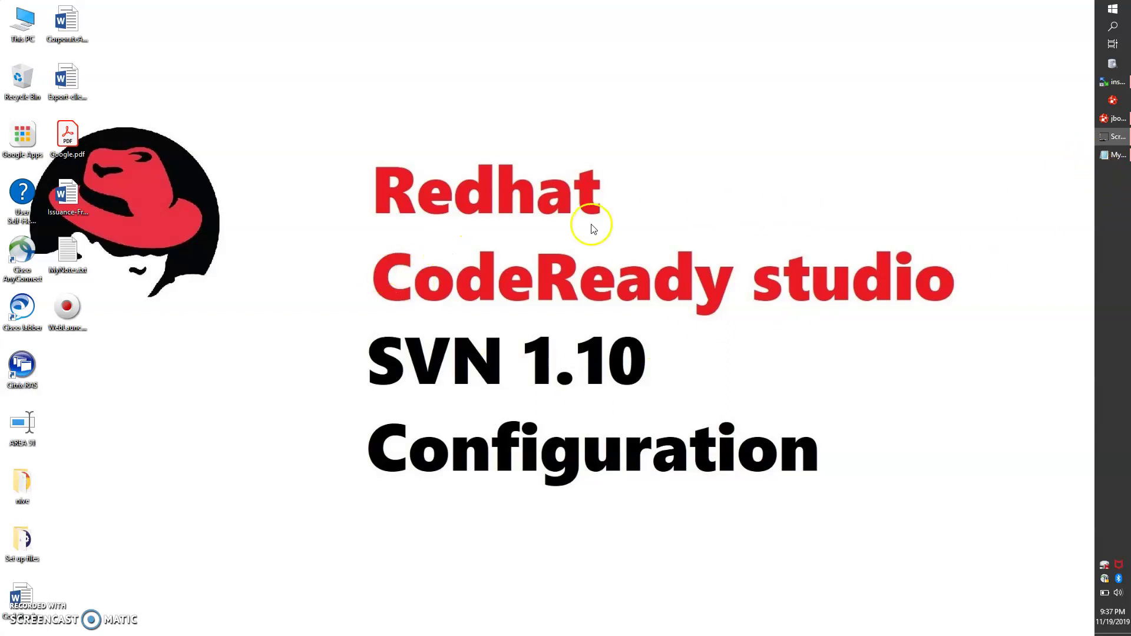
- Switch to Red Hat CodeReady Studio and start adding a new repository in the Install New Software wizard
left_click(1111, 119)
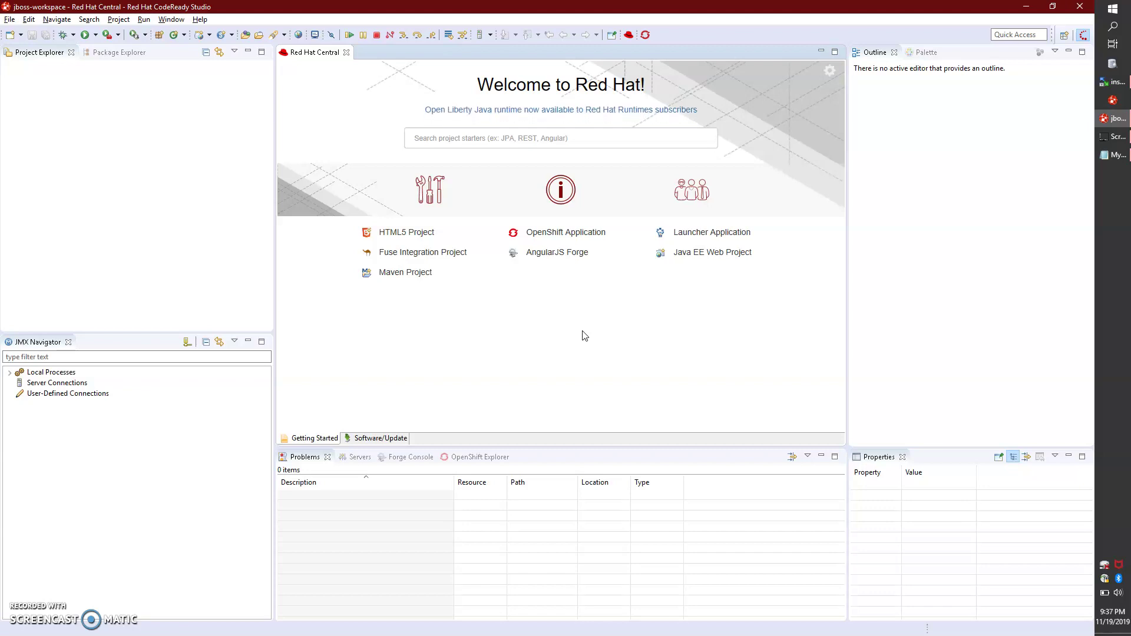
left_click(943, 245)
left_click(1114, 155)
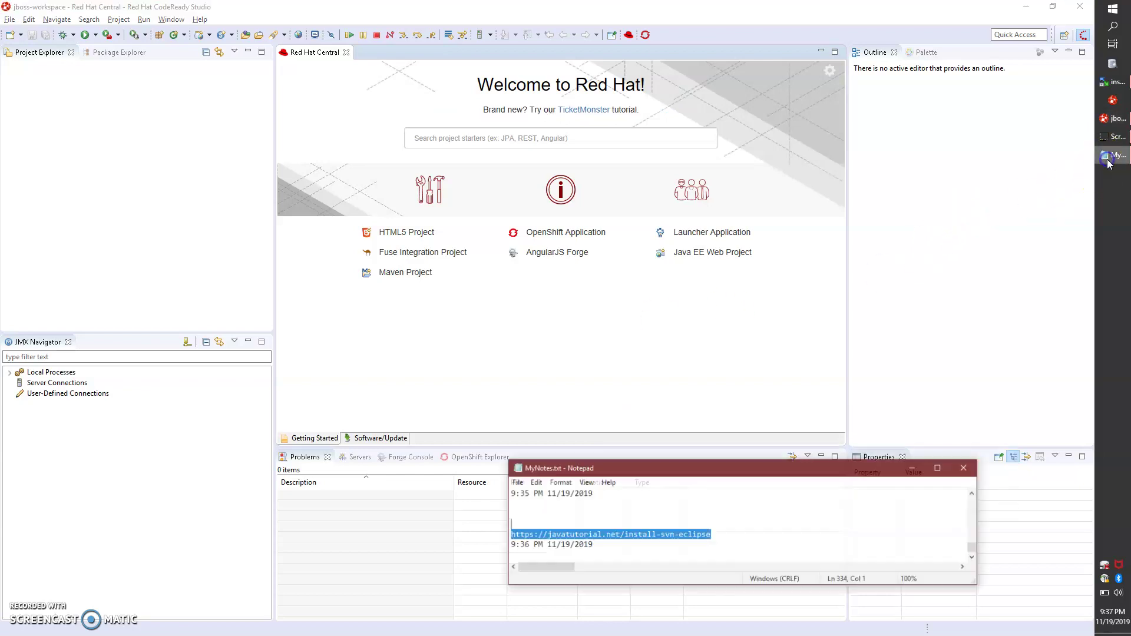
left_click(171, 117)
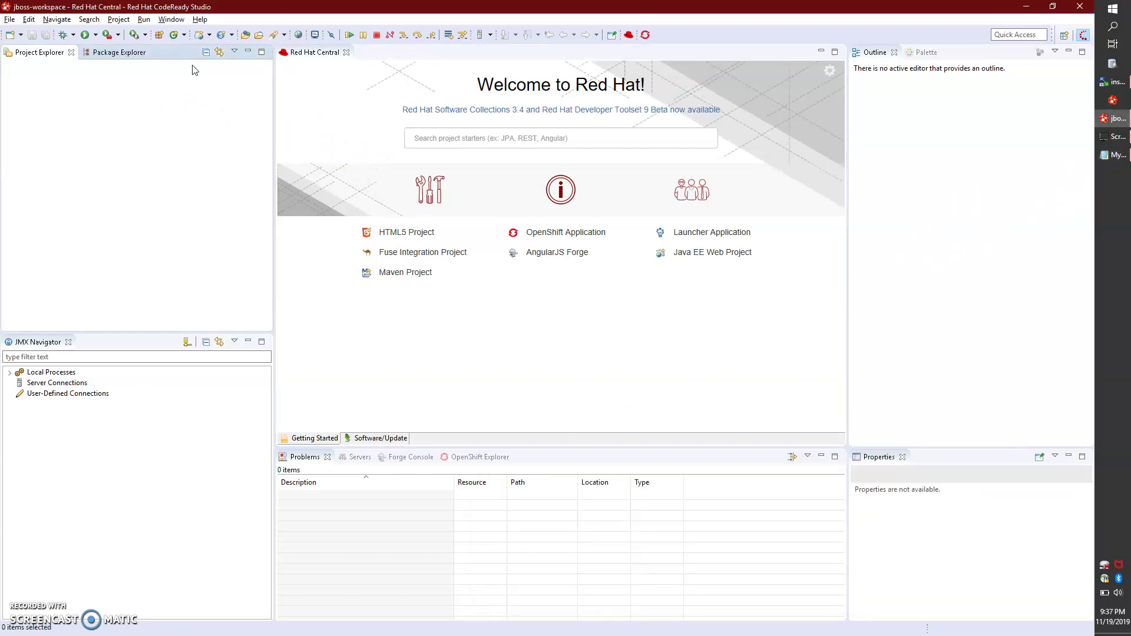
left_click(200, 21)
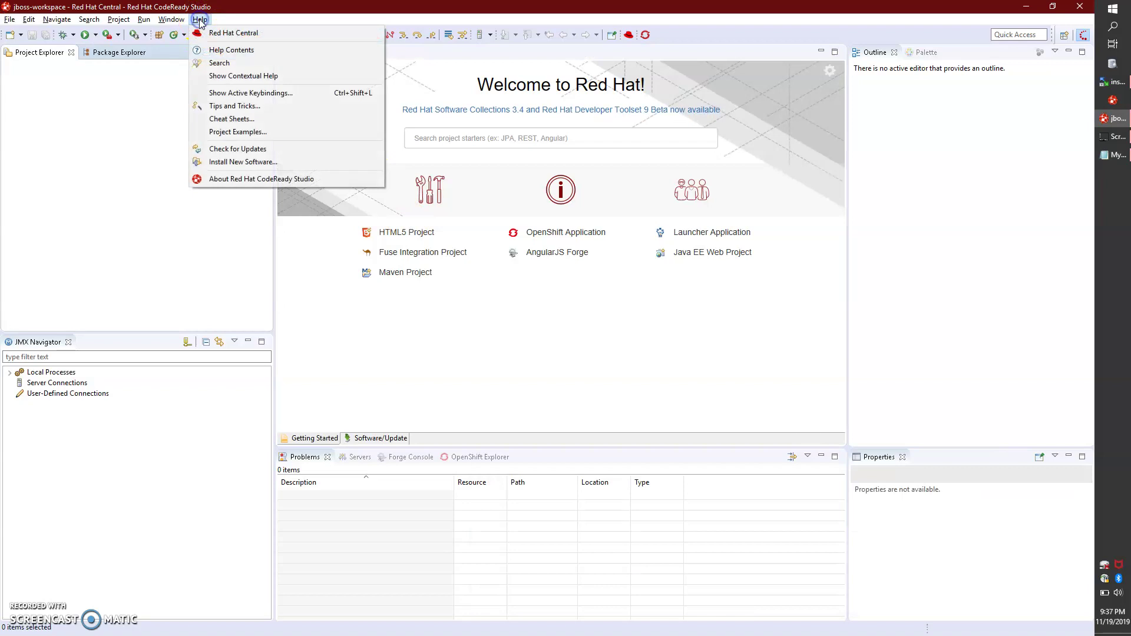
left_click(242, 162)
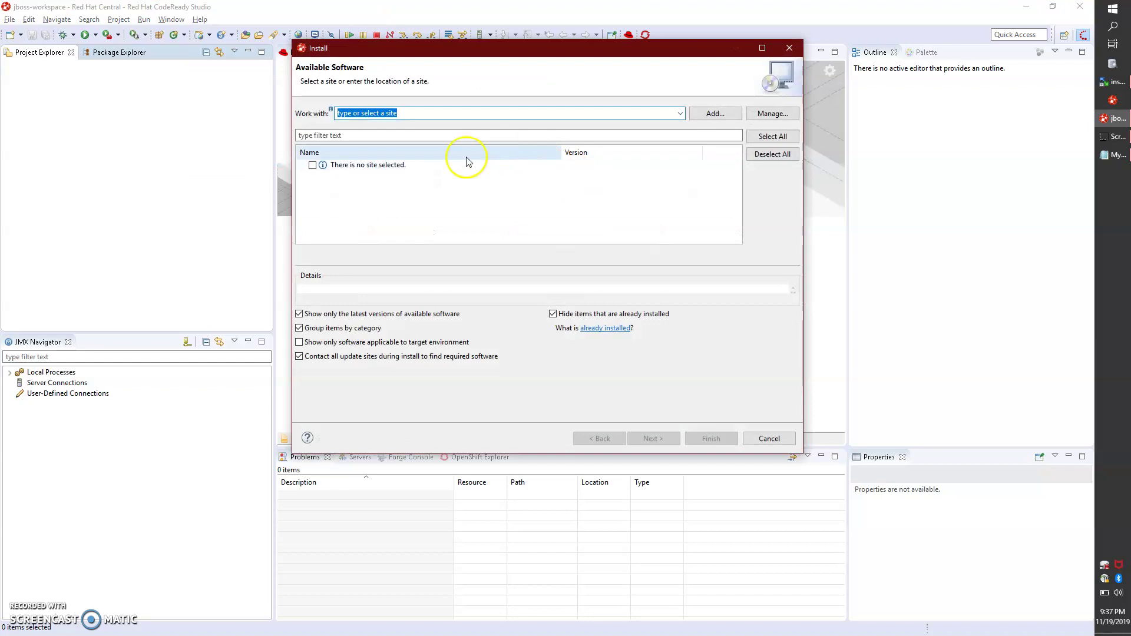
left_click(715, 113)
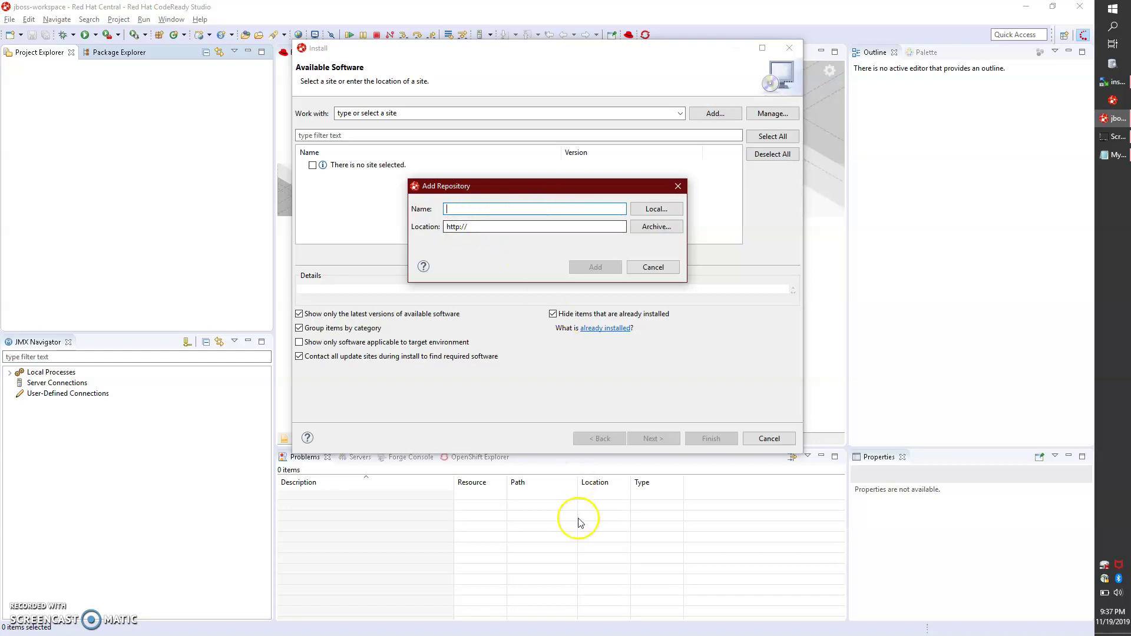
- Copy the javatutorial.net install-svn-eclipse address from MyNotes.txt in Notepad and launch Chrome
left_click(1112, 156)
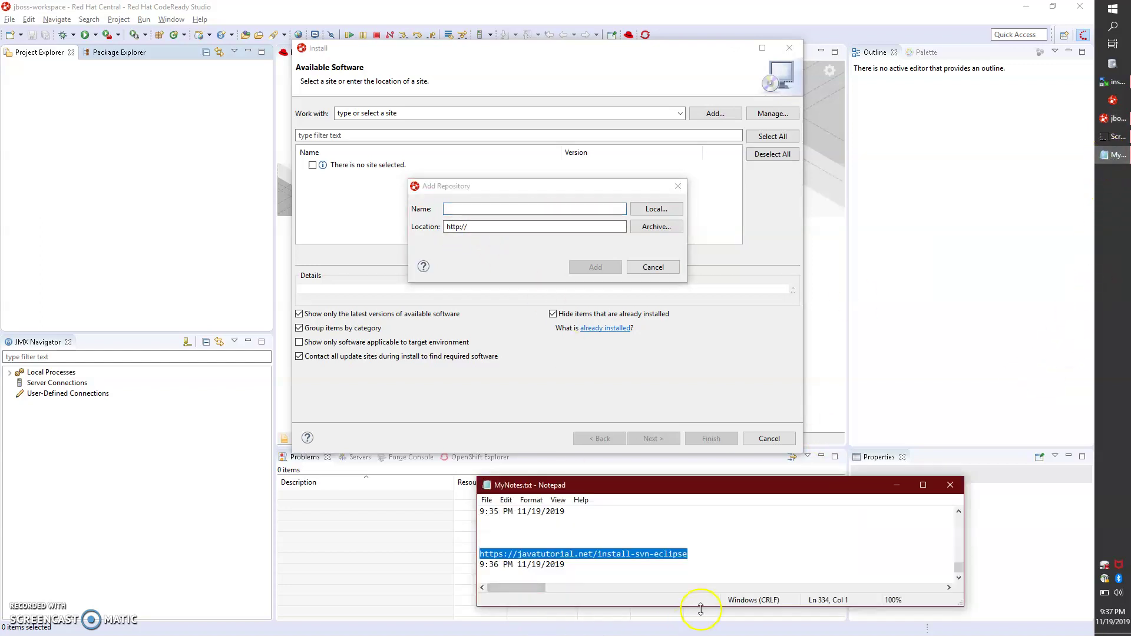
left_click_drag(709, 552, 506, 555)
left_click(1113, 26)
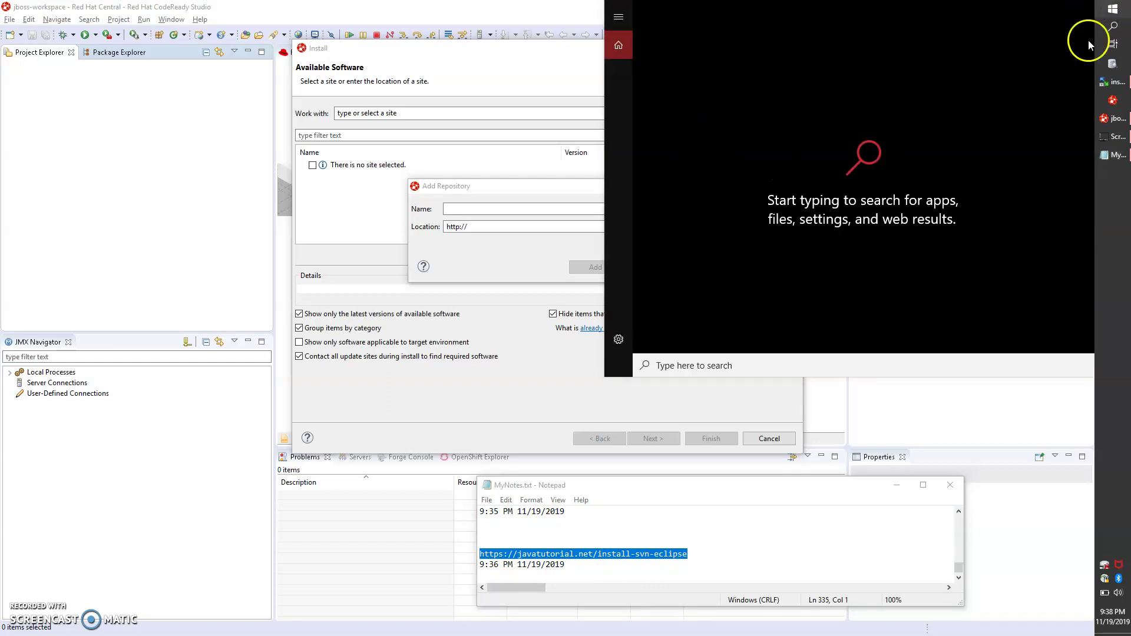
type("ch")
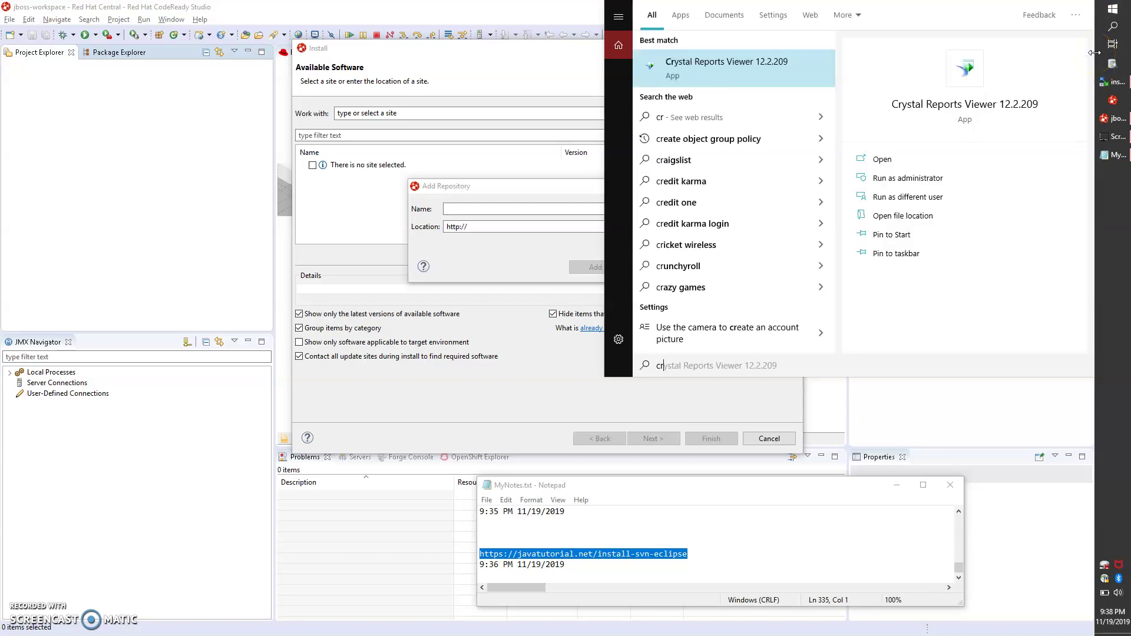
left_click(750, 73)
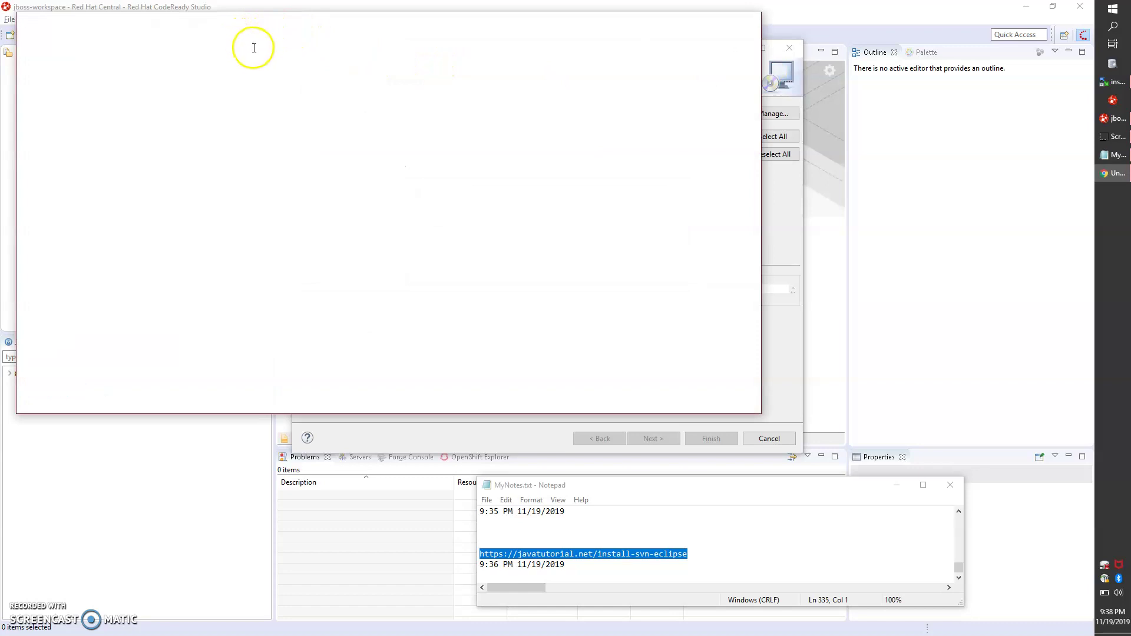
left_click(255, 48)
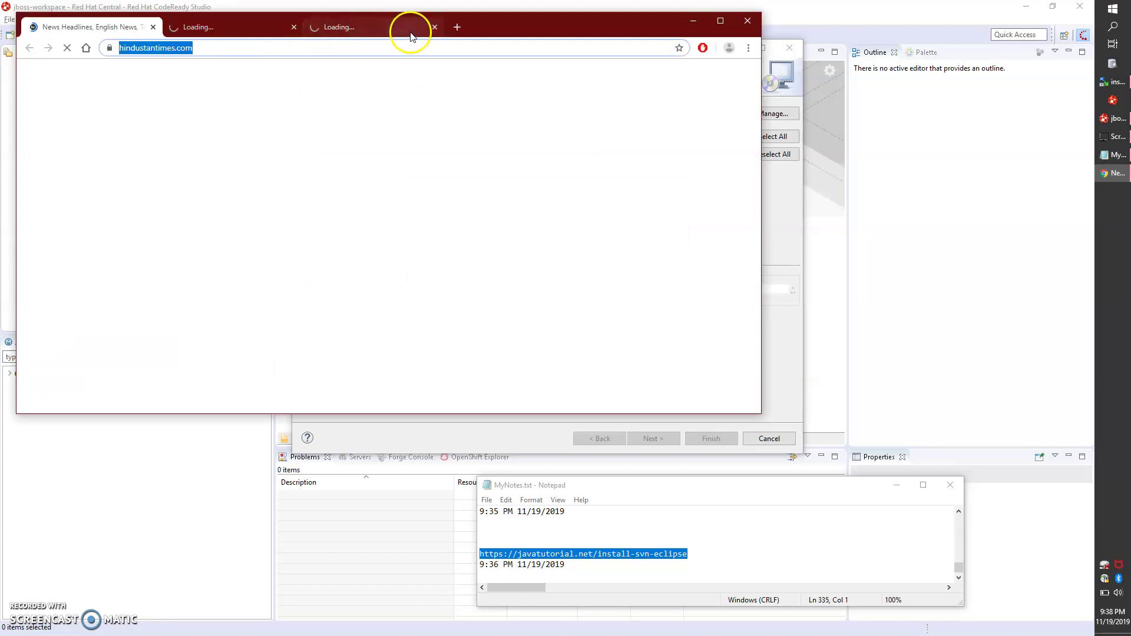
left_click(435, 27)
left_click(293, 27)
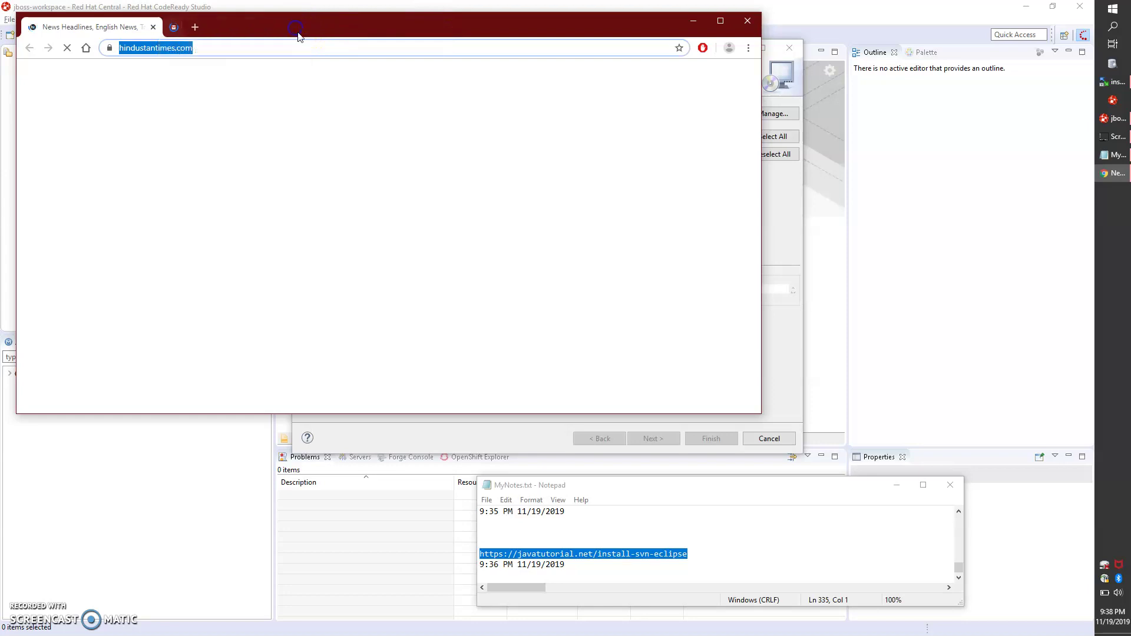
type("https://javatutorial.net/install-svn-eclipse")
key("Return")
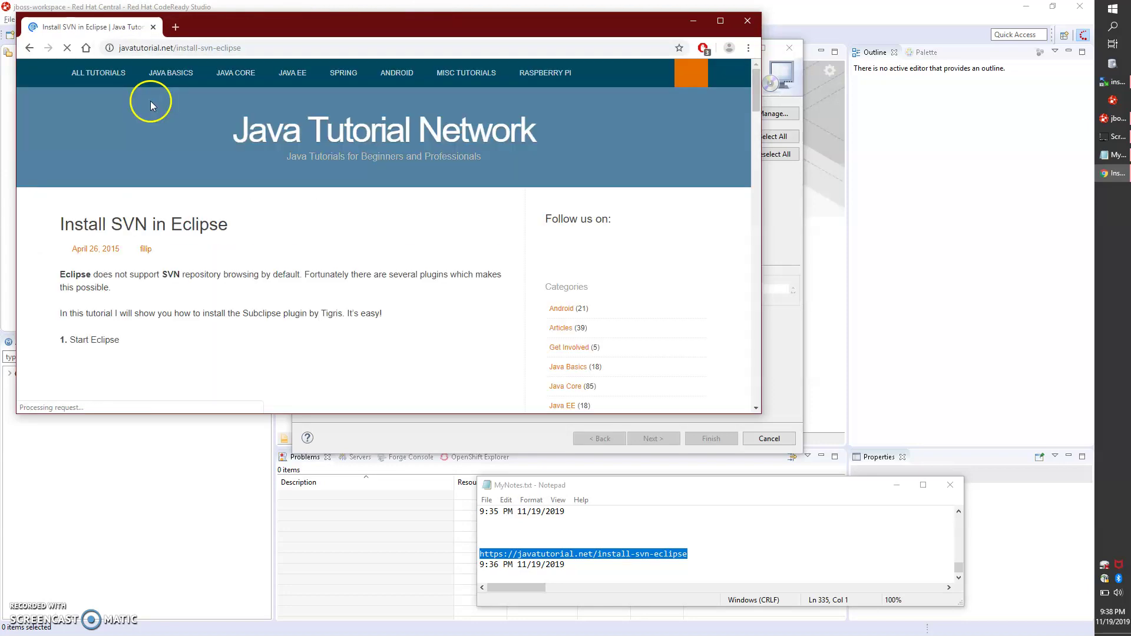
scroll(242, 291, "down", 3)
scroll(242, 254, "down", 6)
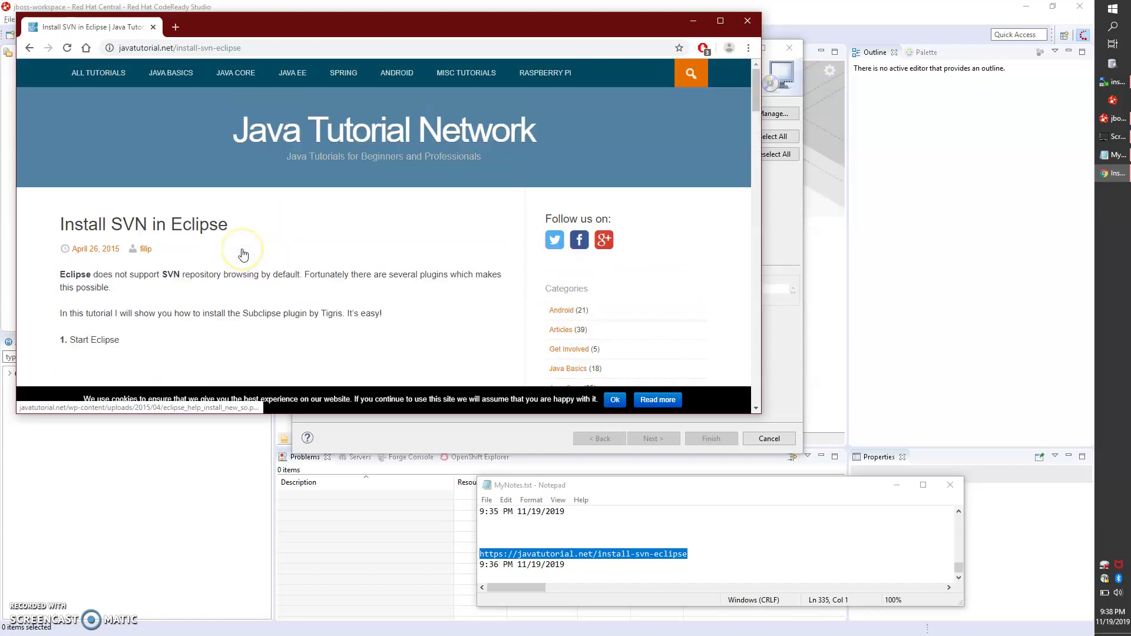
left_click_drag(311, 169, 158, 168)
key("ctrl+c")
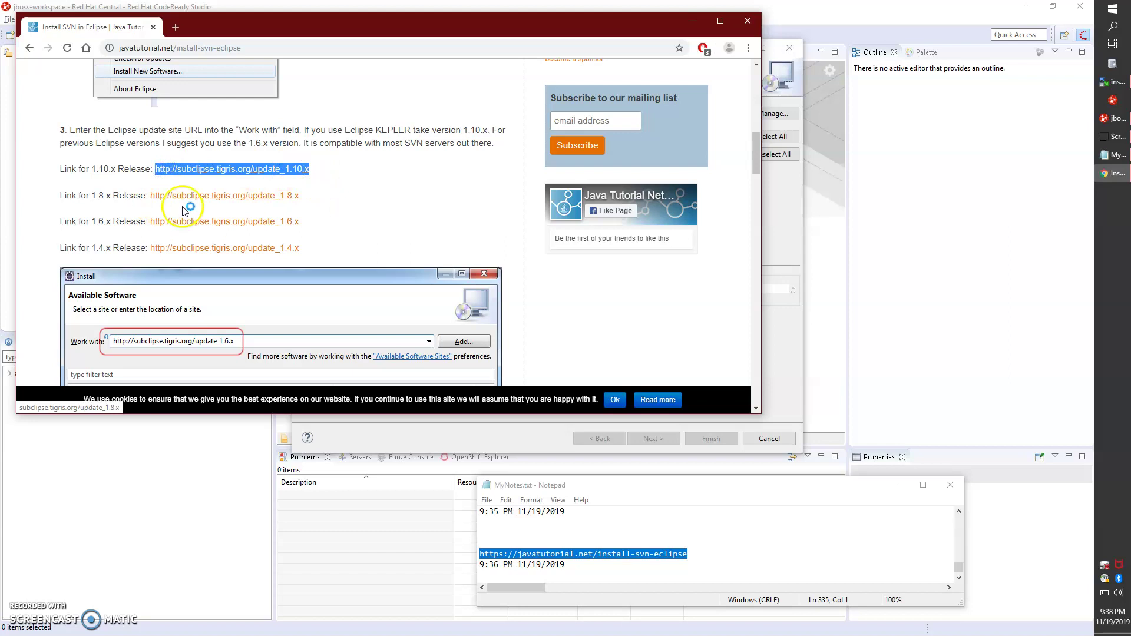
left_click(692, 22)
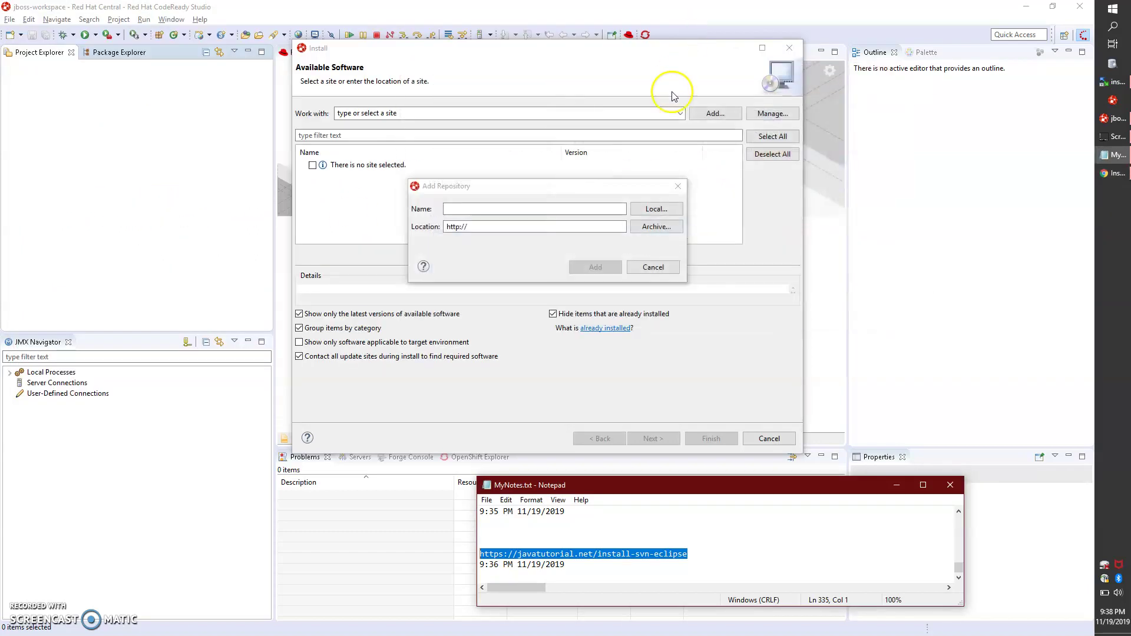
left_click(495, 209)
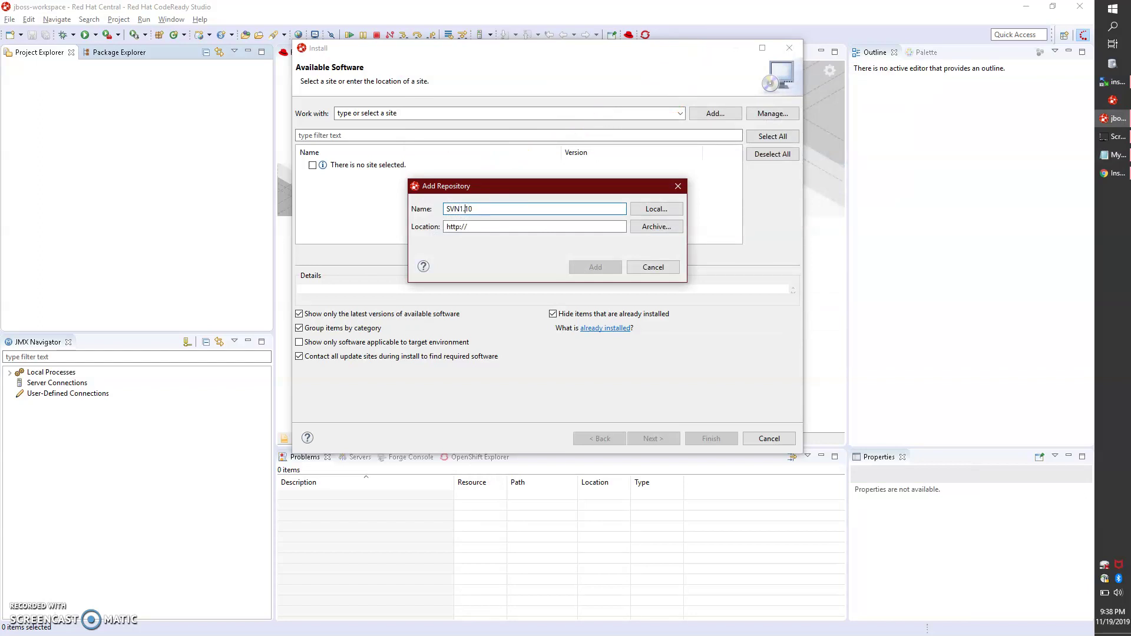
left_click_drag(499, 229, 376, 227)
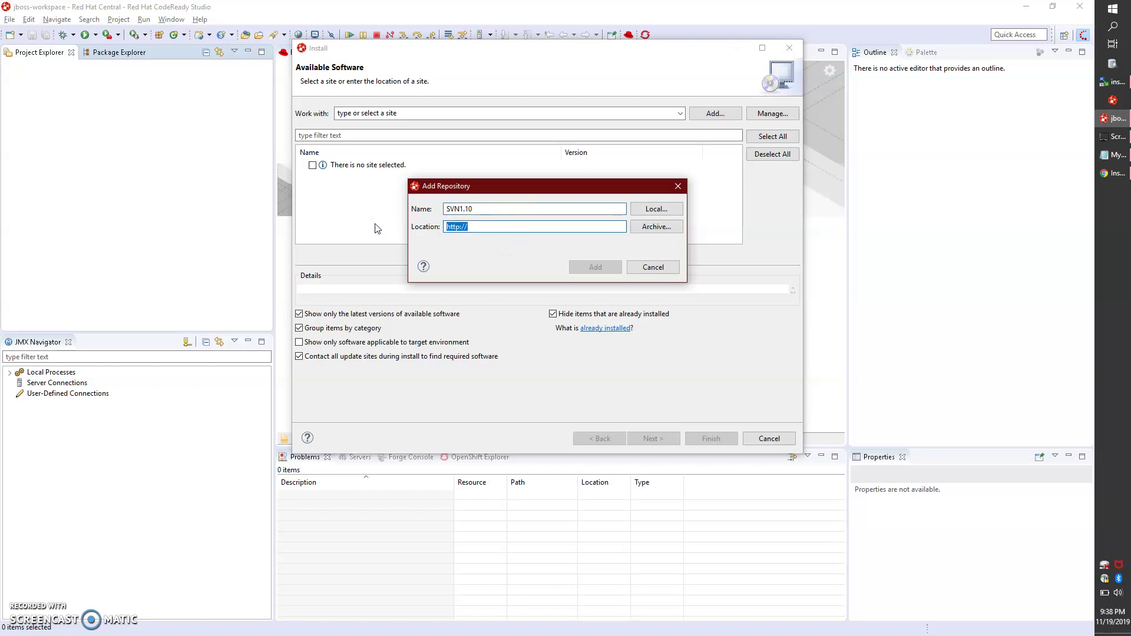
key("ctrl+v")
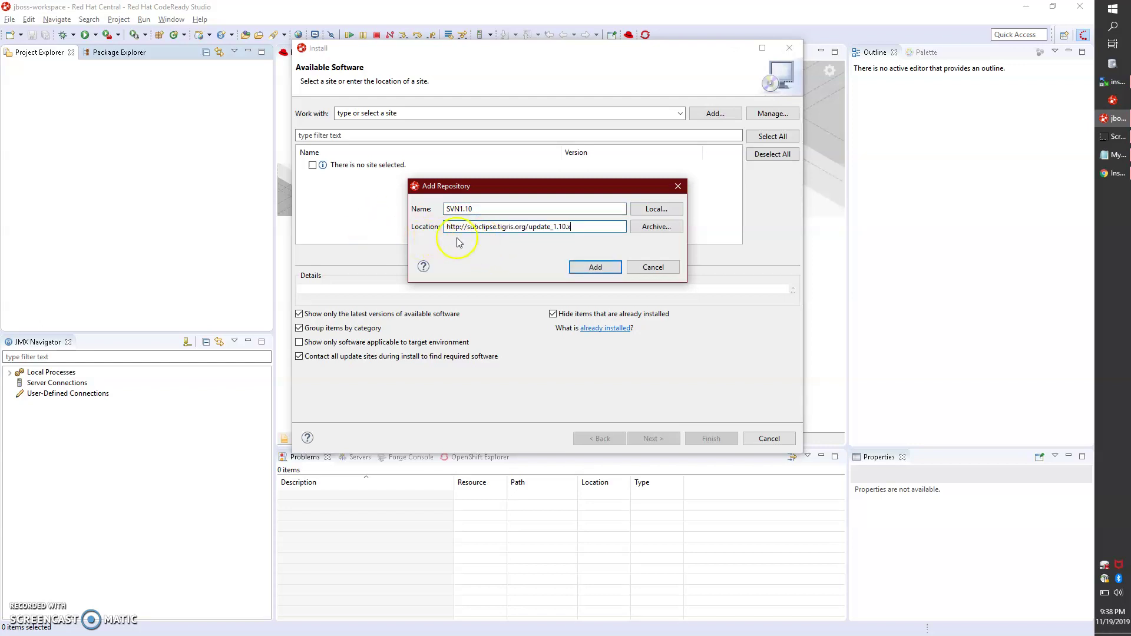
left_click(481, 213)
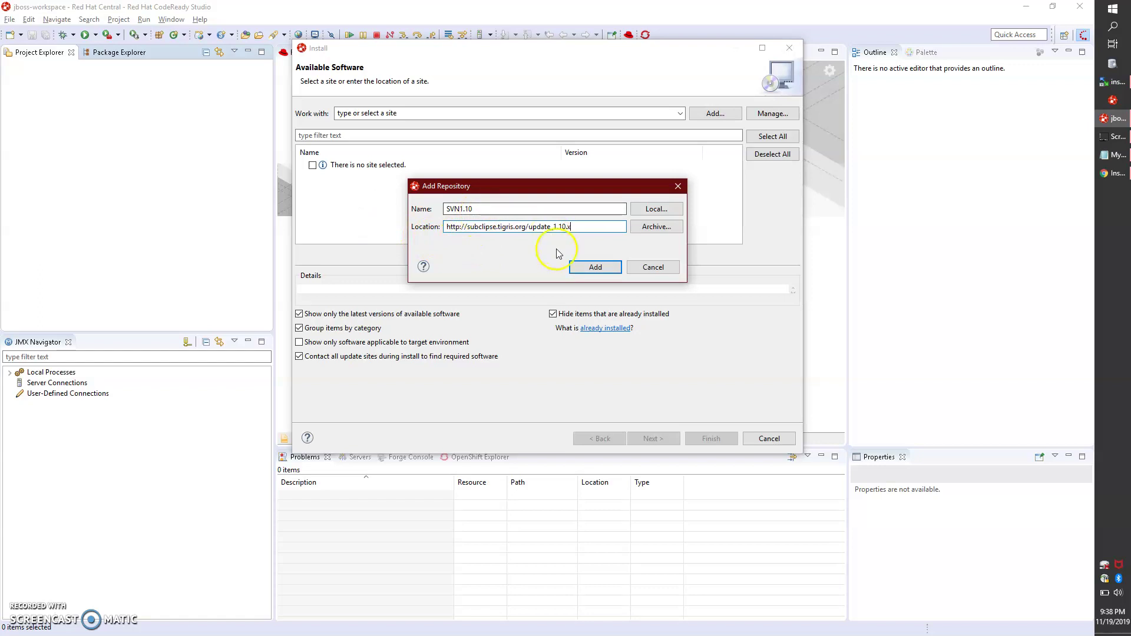
left_click(594, 267)
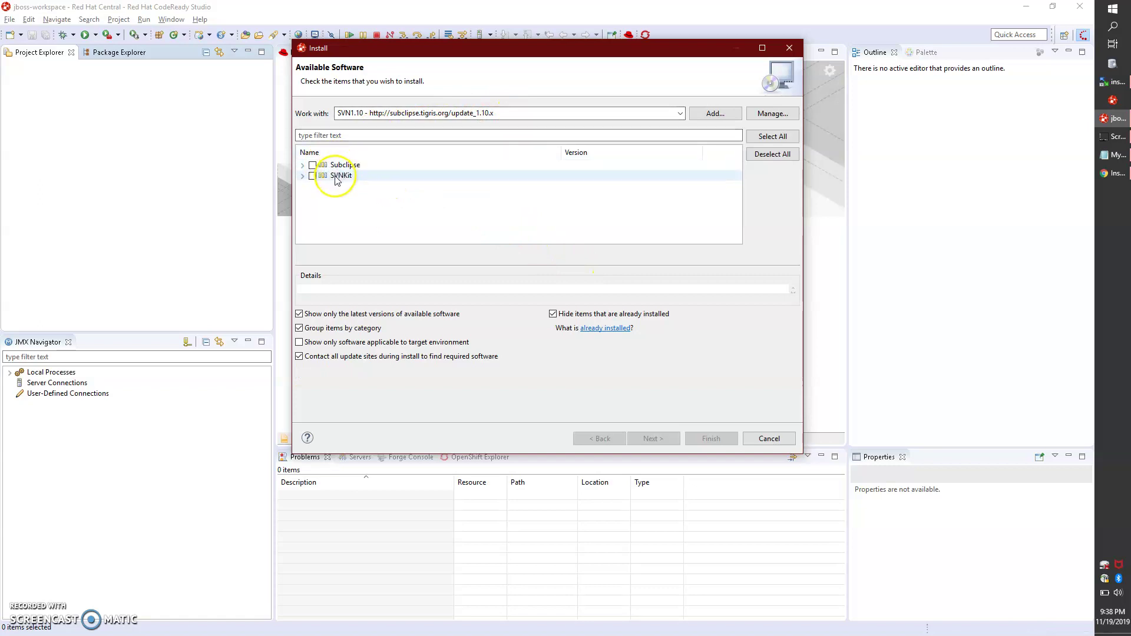
- Select the Subclipse components except the optional Mylyn 3.x integration, plus all SVNKit components, for installation
left_click(303, 176)
left_click(303, 165)
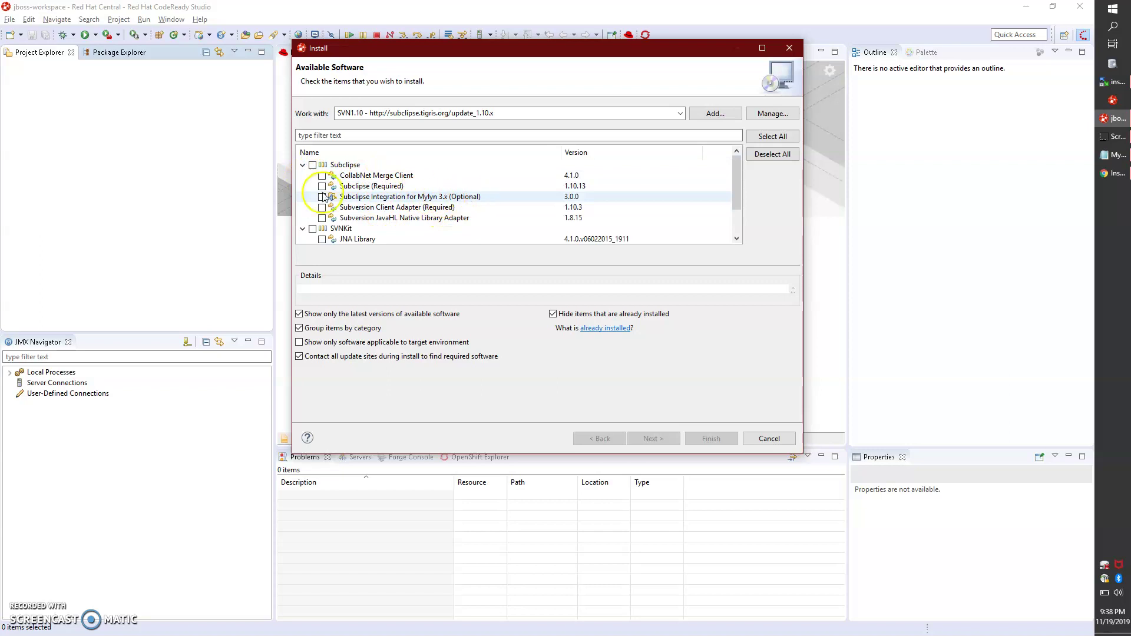
left_click(312, 165)
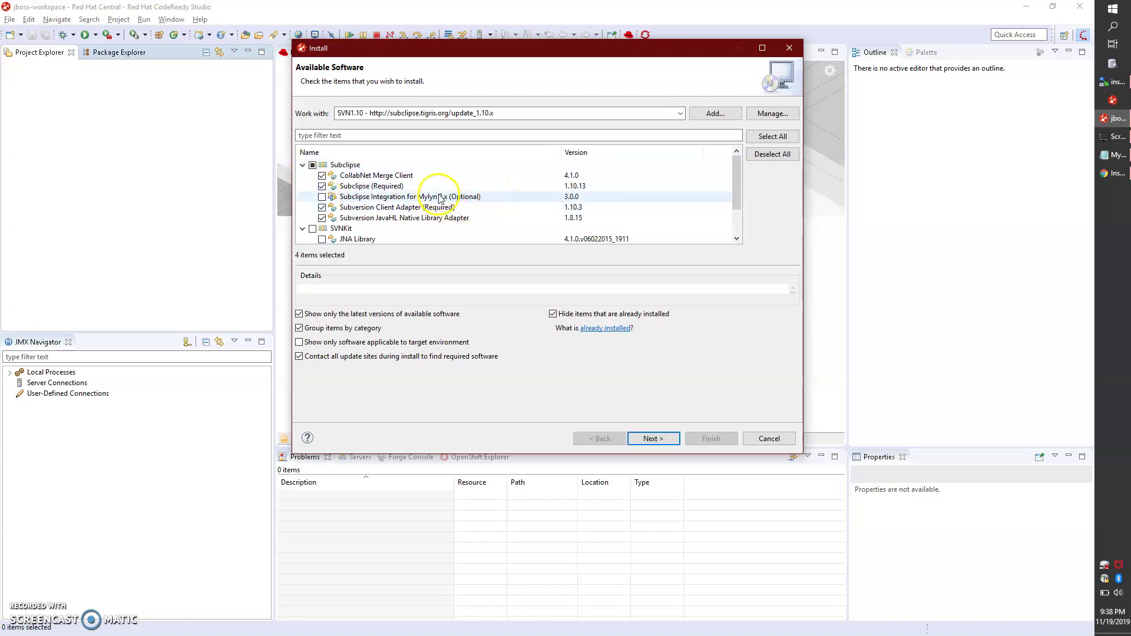
scroll(415, 221, "down", 1)
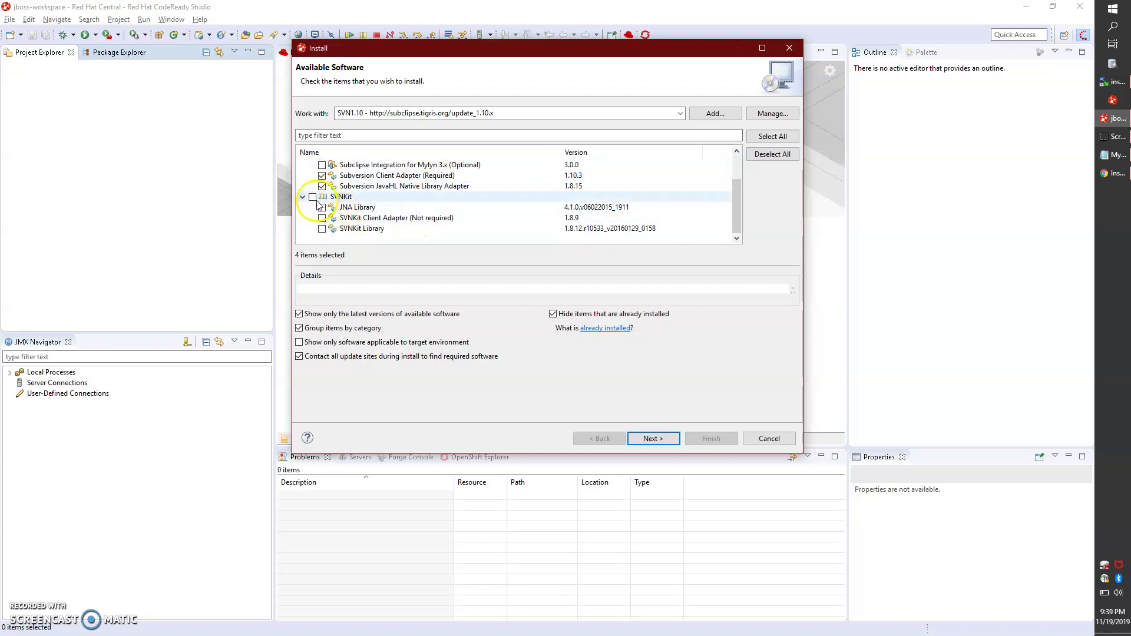
scroll(360, 219, "up", 1)
scroll(361, 221, "down", 1)
scroll(360, 219, "up", 1)
scroll(357, 212, "down", 1)
scroll(347, 194, "up", 1)
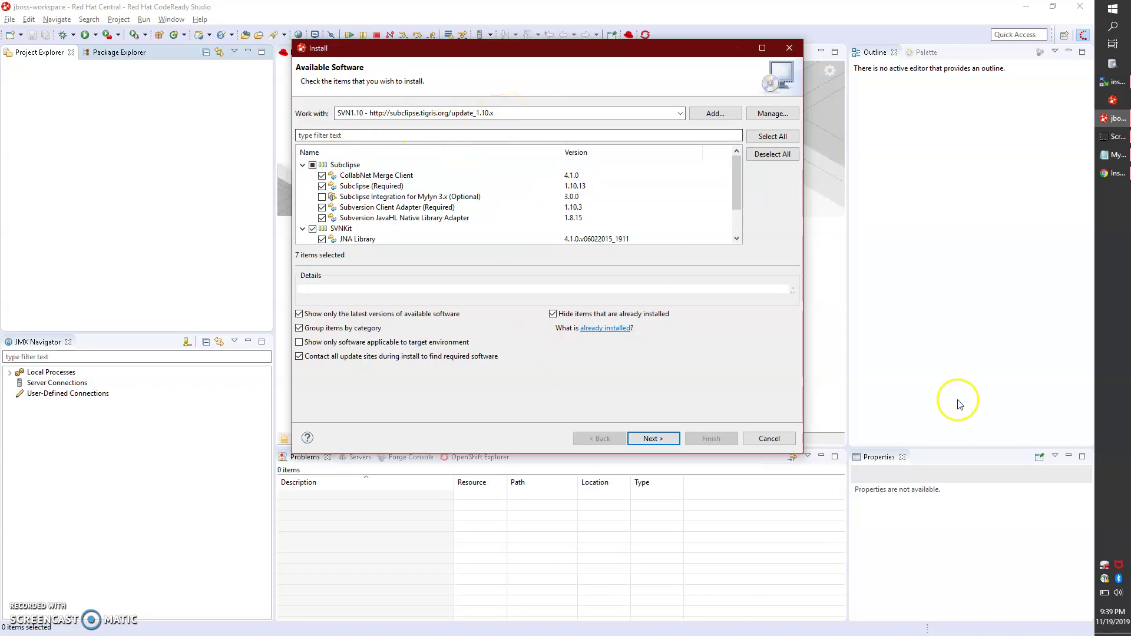
left_click(1113, 155)
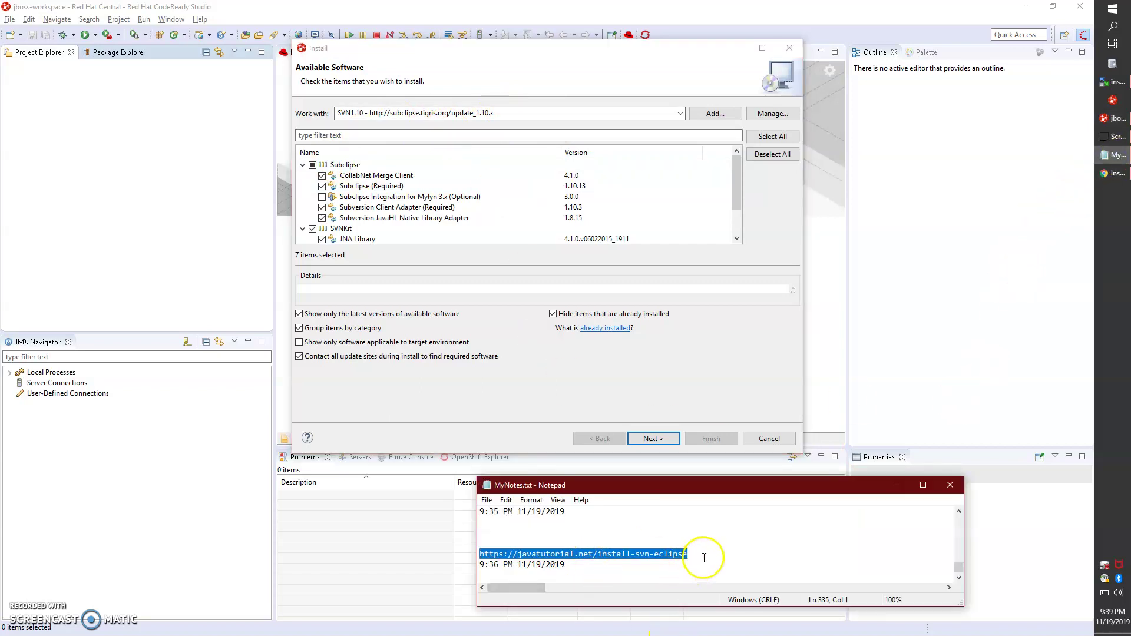
left_click(703, 558)
key("Return")
key("Return")
key("Return")
key("ctrl+v")
key("Return")
key("Return")
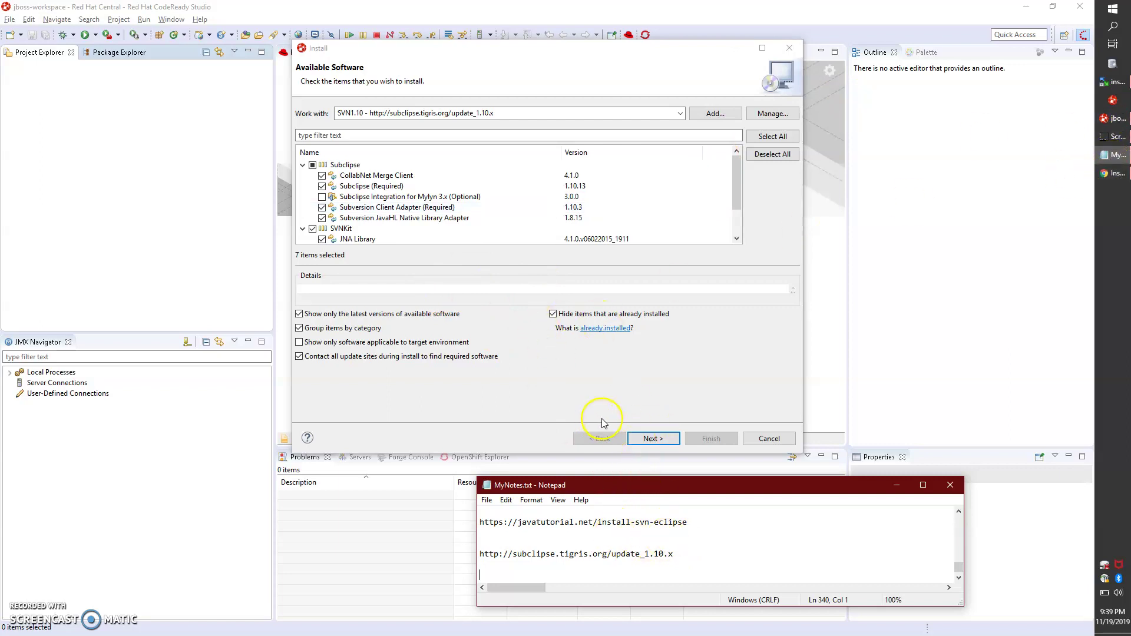
- Switch back to Red Hat CodeReady Studio, cancel the Install wizard and minimize the program window
left_click(1013, 12)
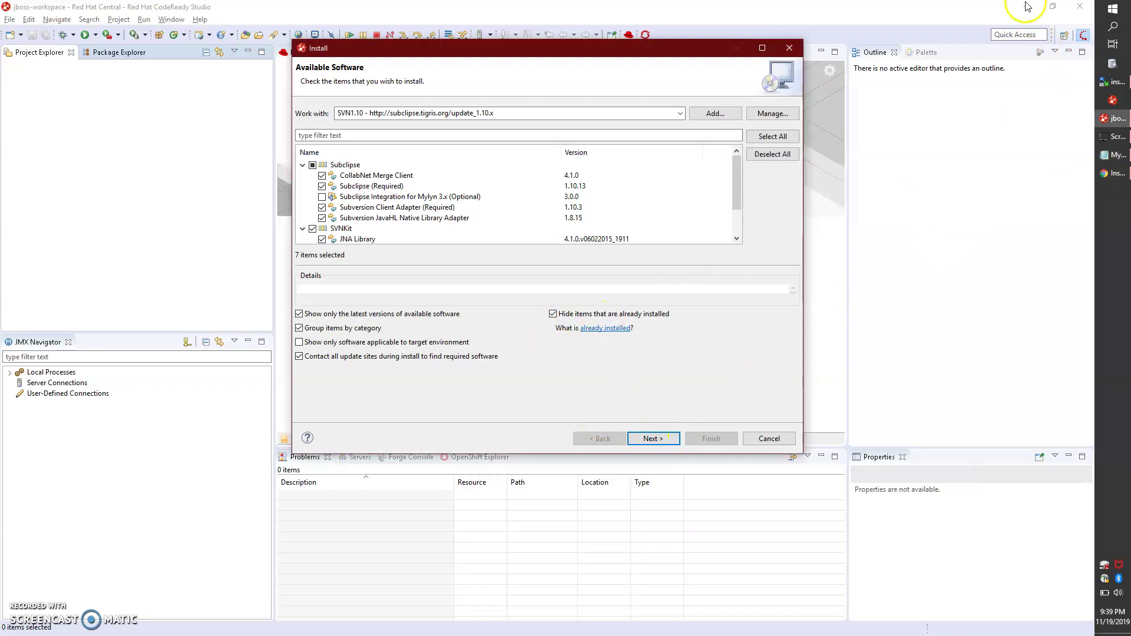
left_click(775, 442)
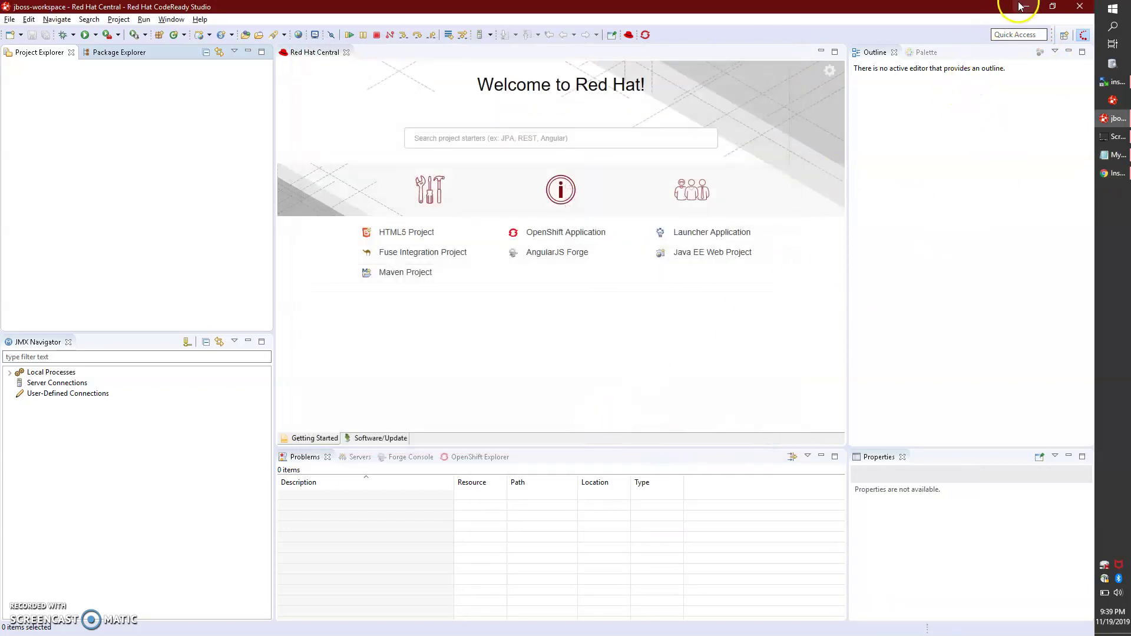
left_click(1026, 7)
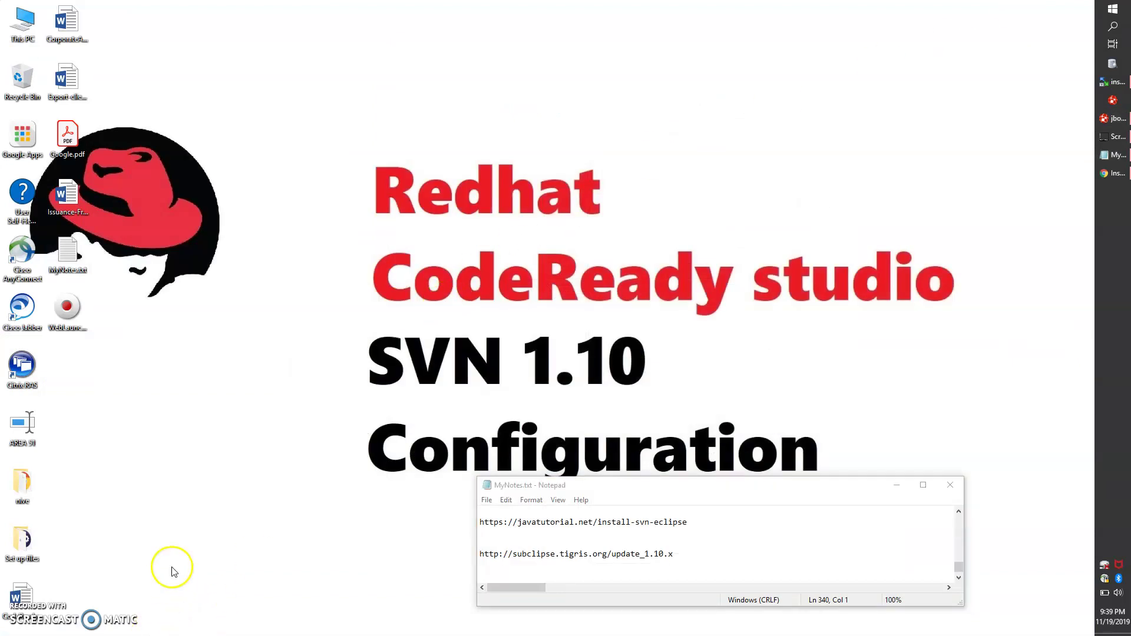
- Open the SVN 1.8 folder on Local Disk (C:) in File Explorer and copy its path C:\SVN 1.8
key("super+e")
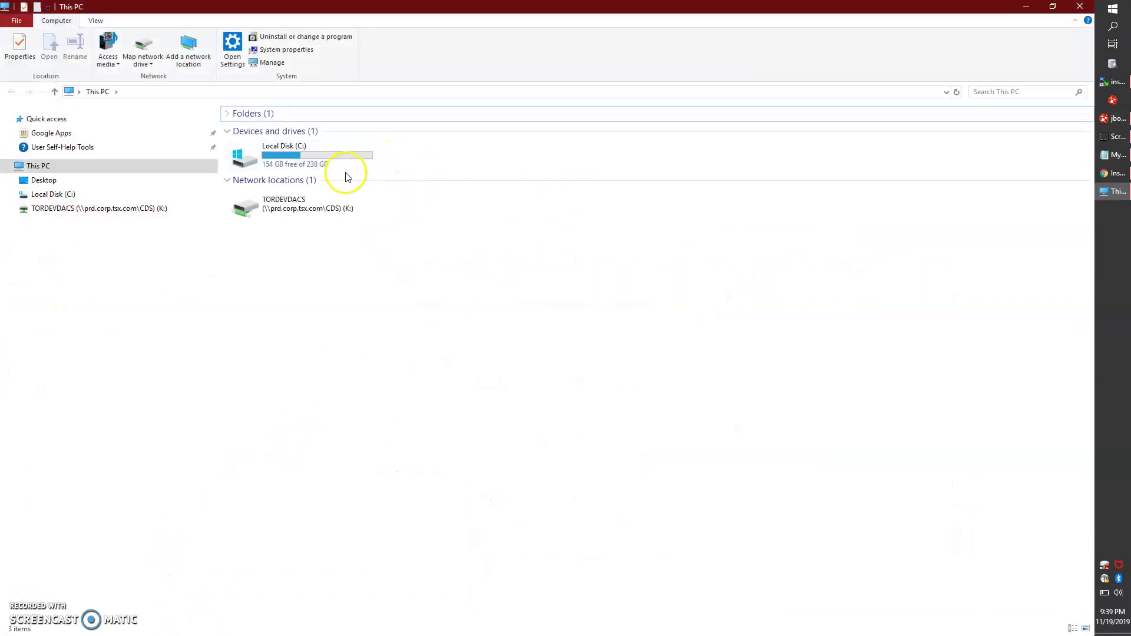
double_click(306, 165)
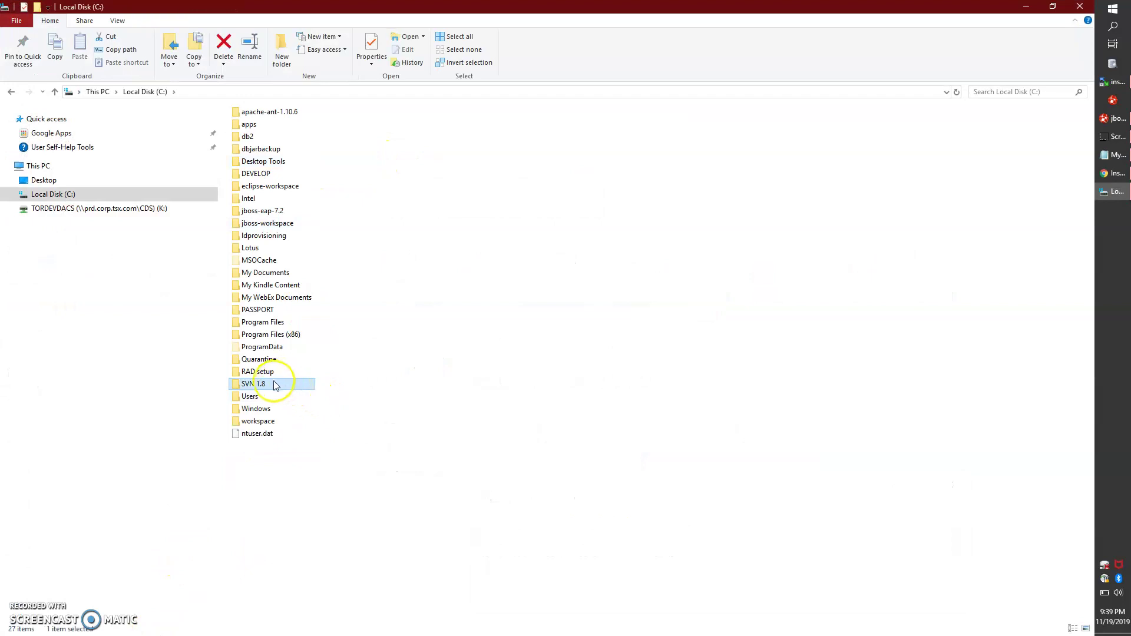
double_click(277, 379)
left_click(295, 92)
key("ctrl+c")
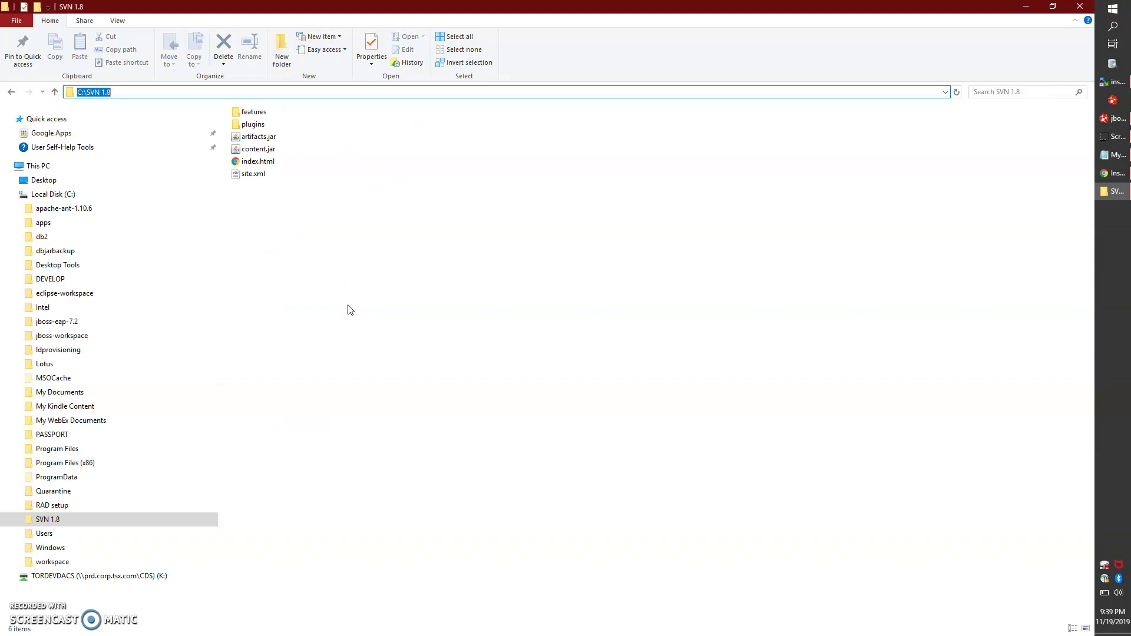
- Switch back to Red Hat CodeReady Studio and start adding a repository in the Install New Software wizard
left_click(1115, 118)
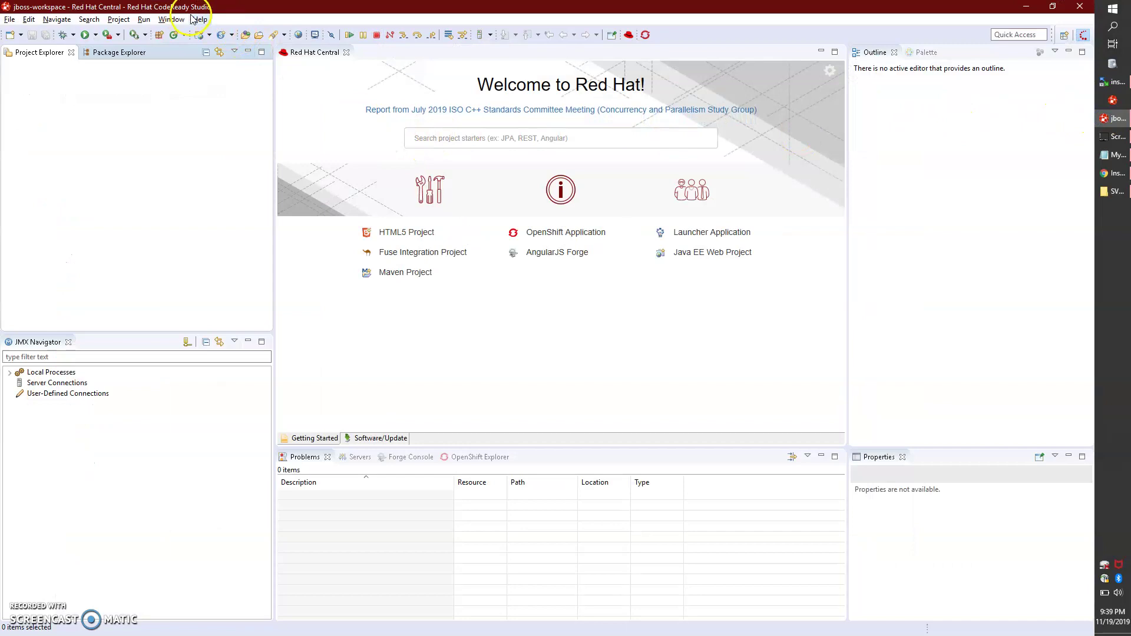
left_click(196, 20)
left_click(87, 12)
left_click(10, 19)
left_click(200, 19)
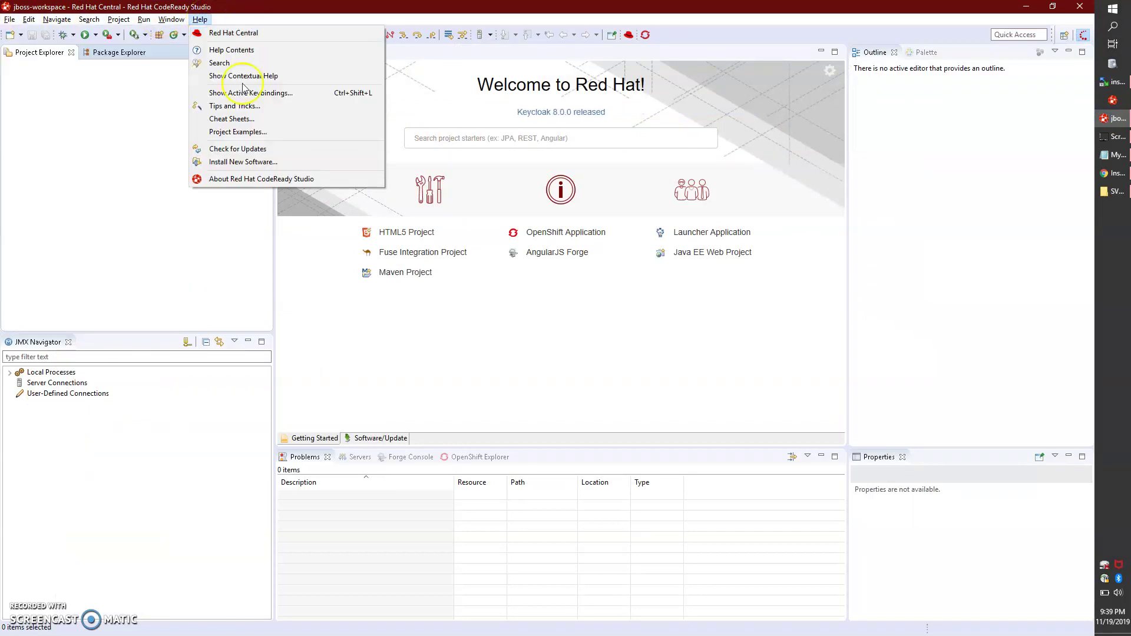
left_click(283, 169)
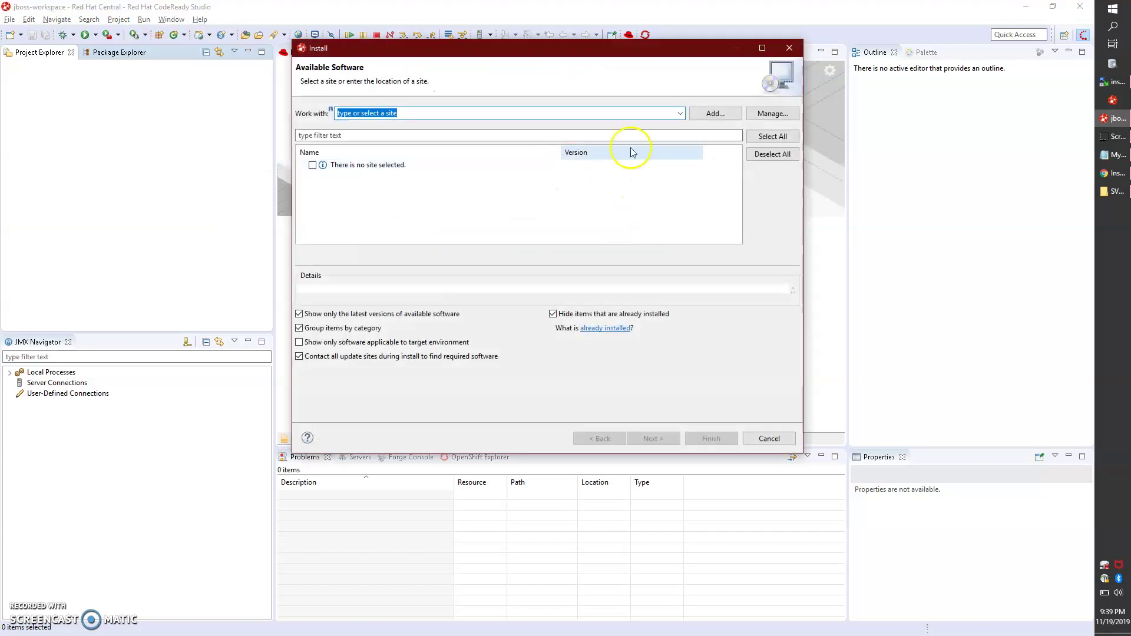
left_click(713, 116)
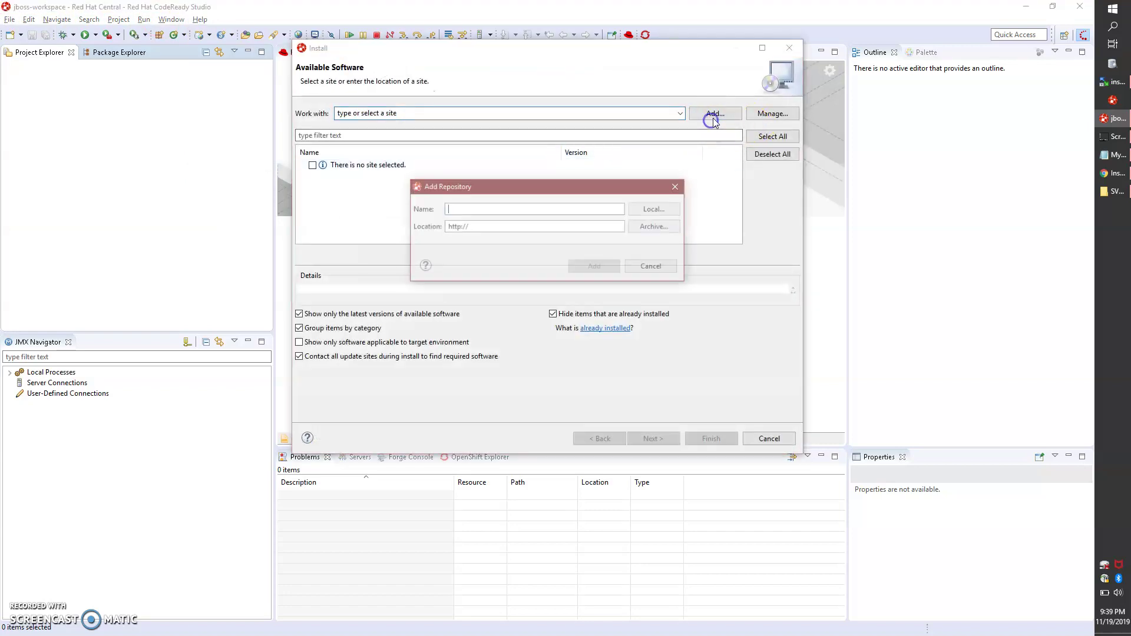
double_click(528, 230)
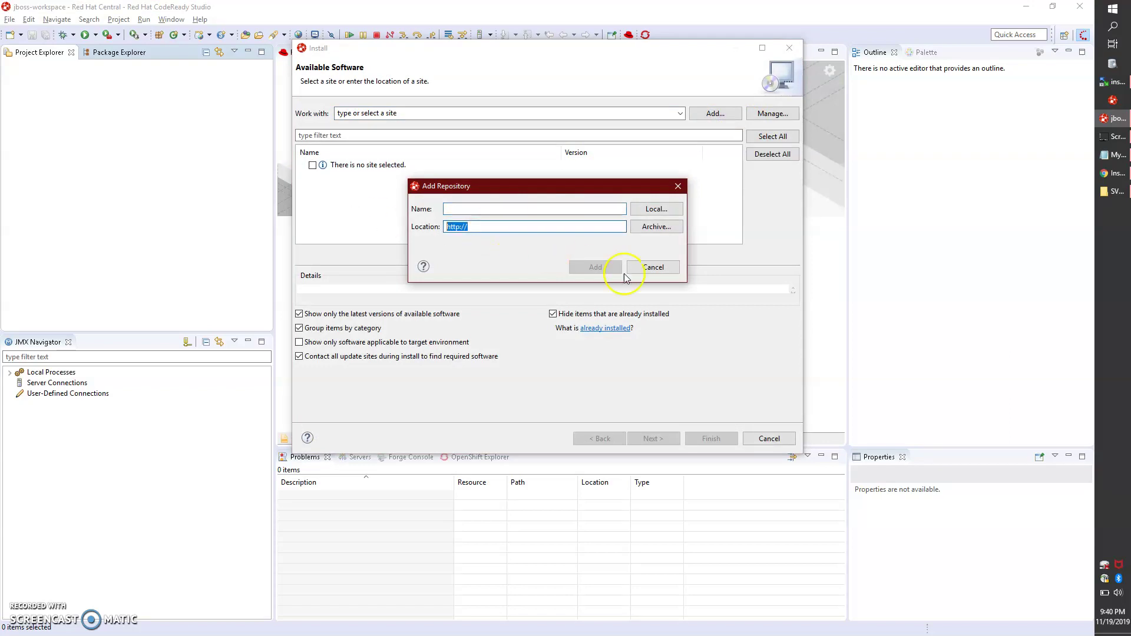
left_click(574, 210)
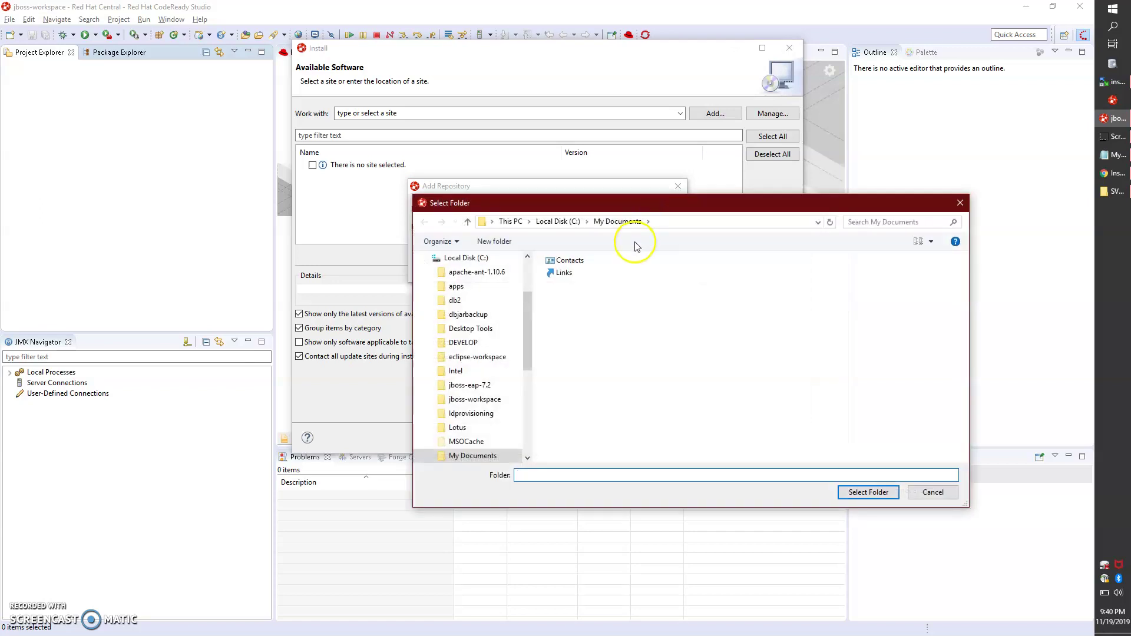
left_click(964, 204)
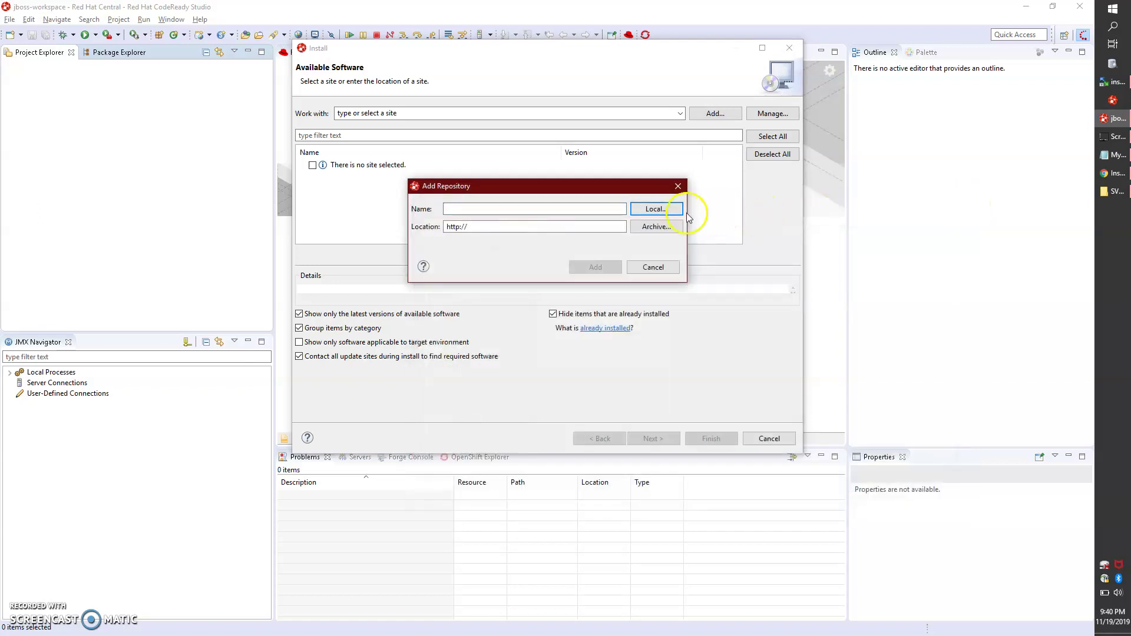
- Add the local folder C:\SVN 1.8 as a repository named SVN 1.8 and expand its Subclipse and SVNKit categories
left_click(655, 210)
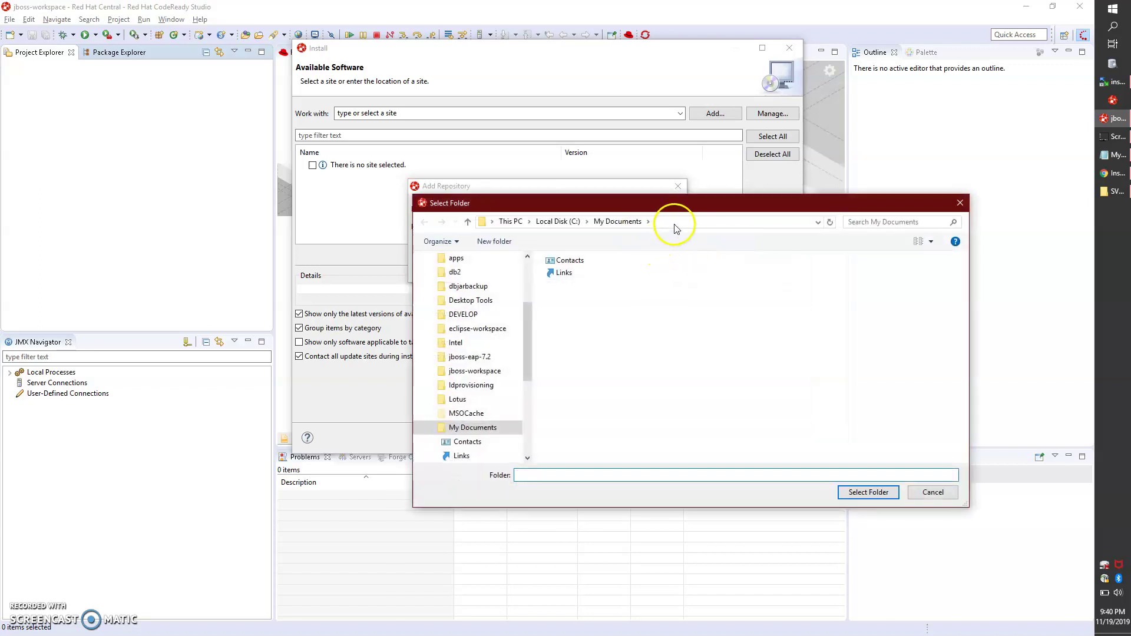
left_click(677, 223)
key("ctrl+v")
key("Return")
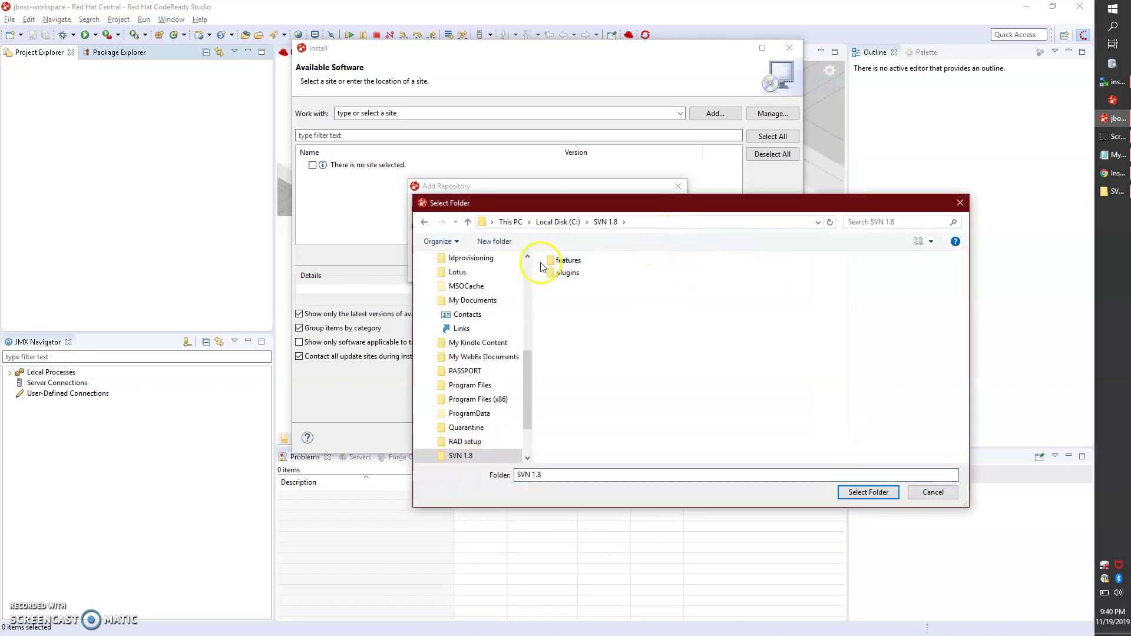
left_click(860, 492)
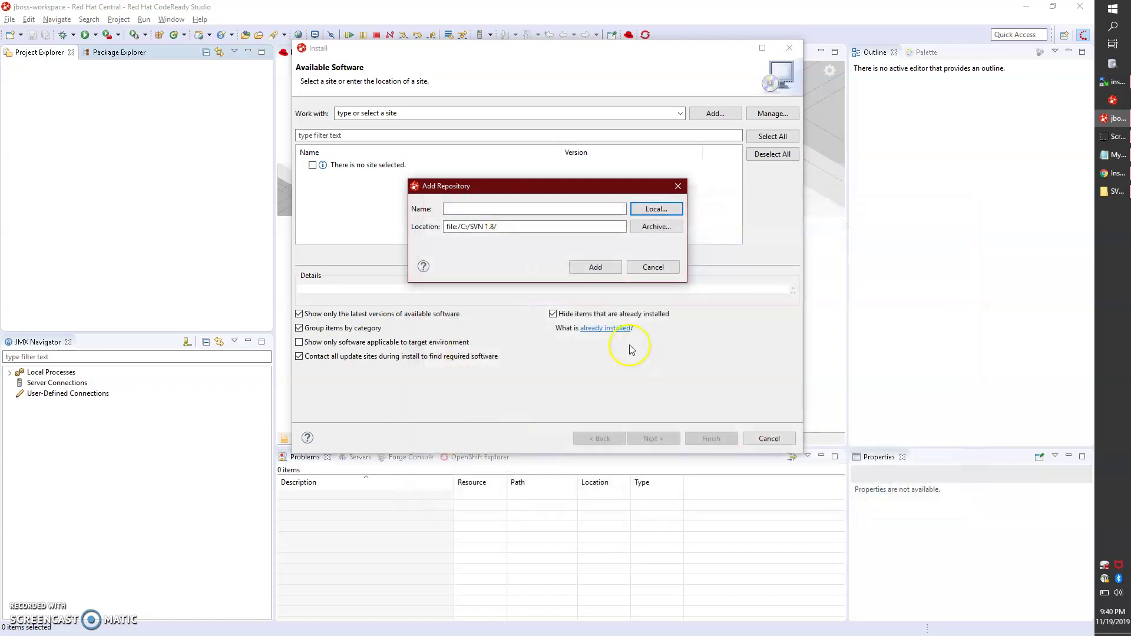
left_click(547, 209)
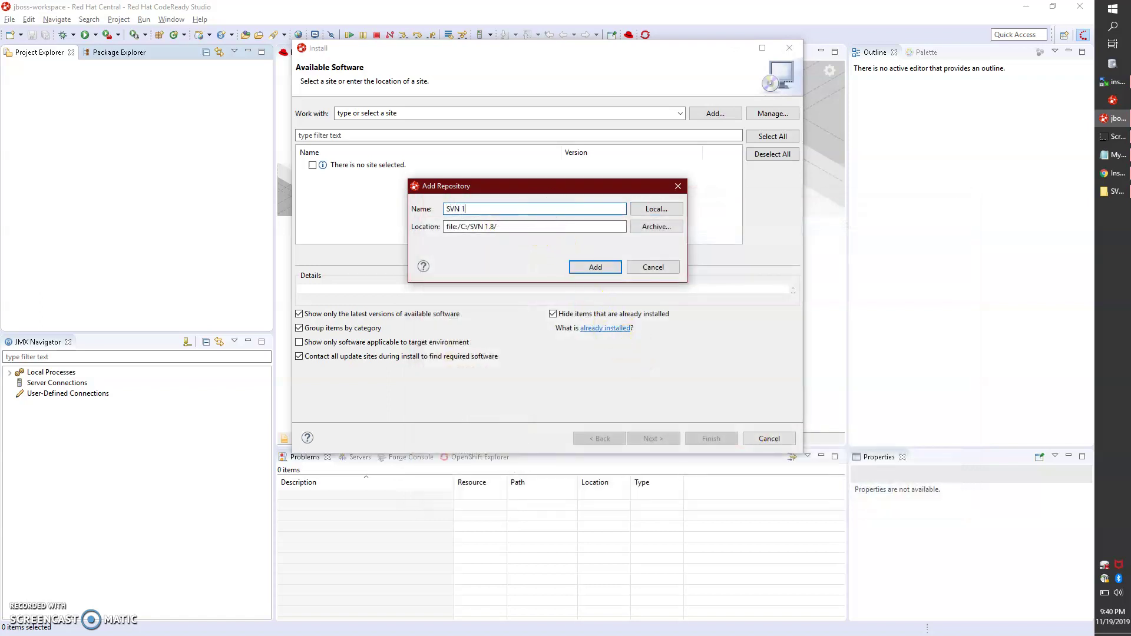
left_click(594, 267)
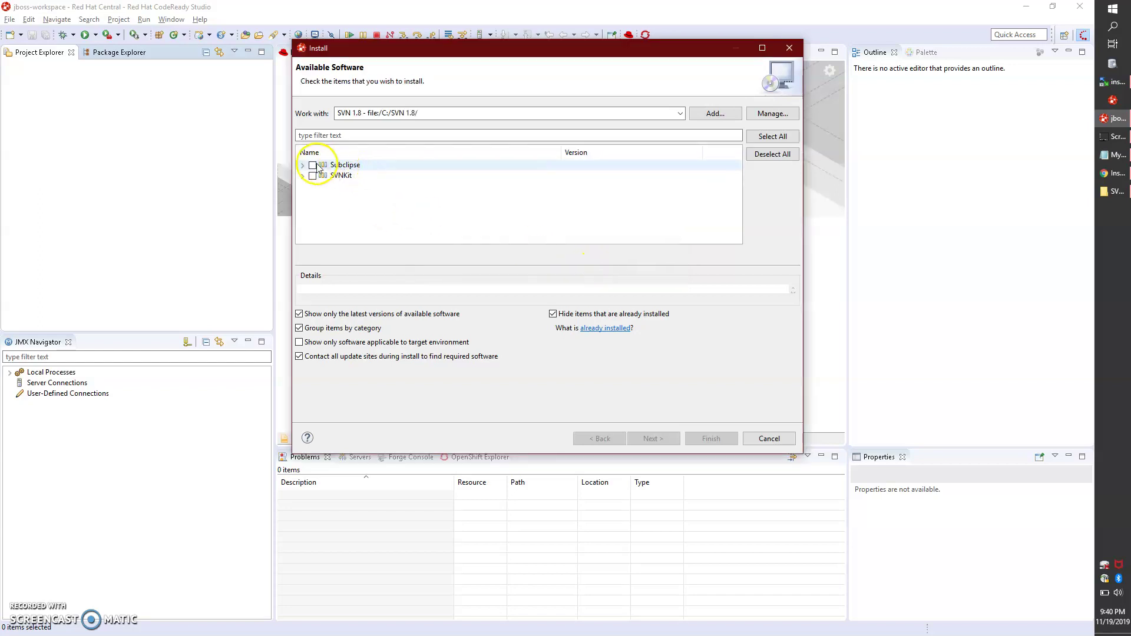
left_click(302, 166)
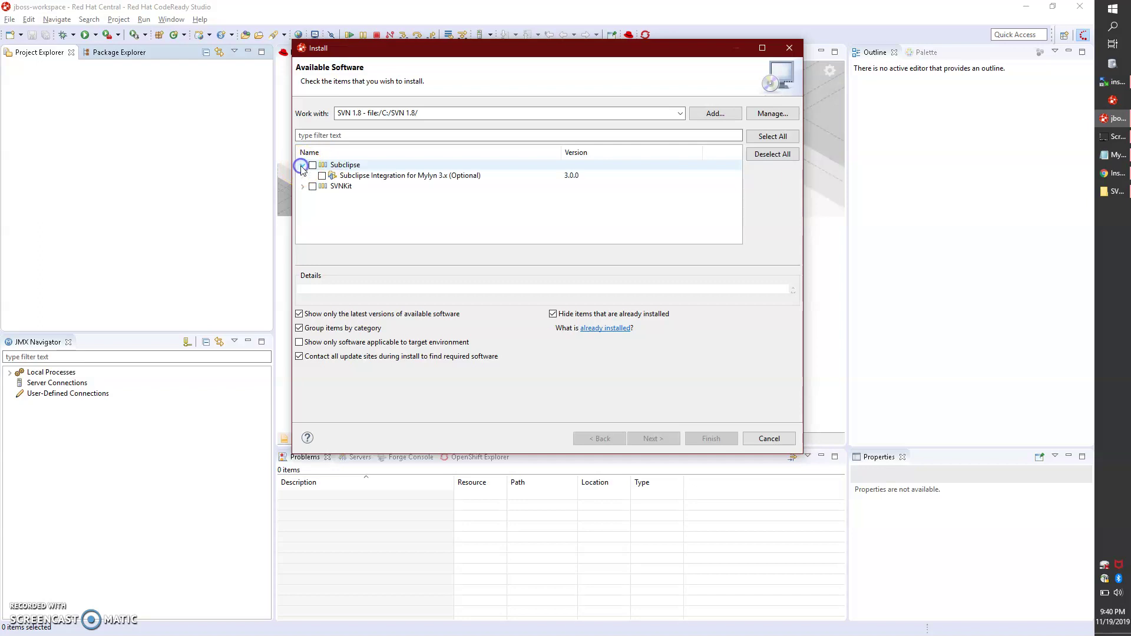
left_click(302, 187)
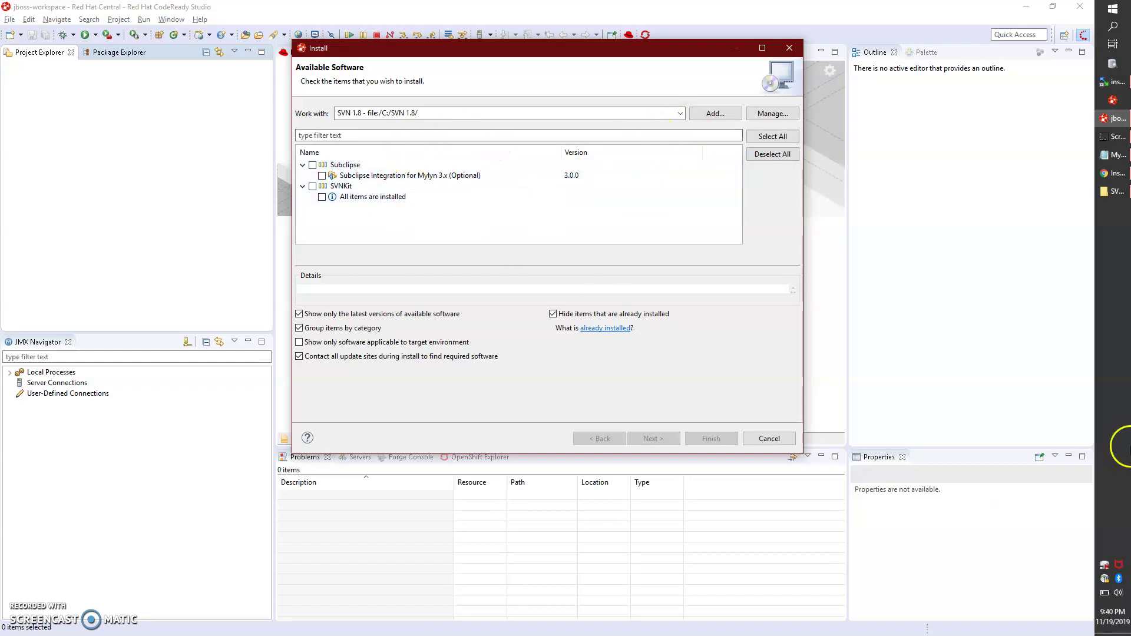
left_click(1115, 154)
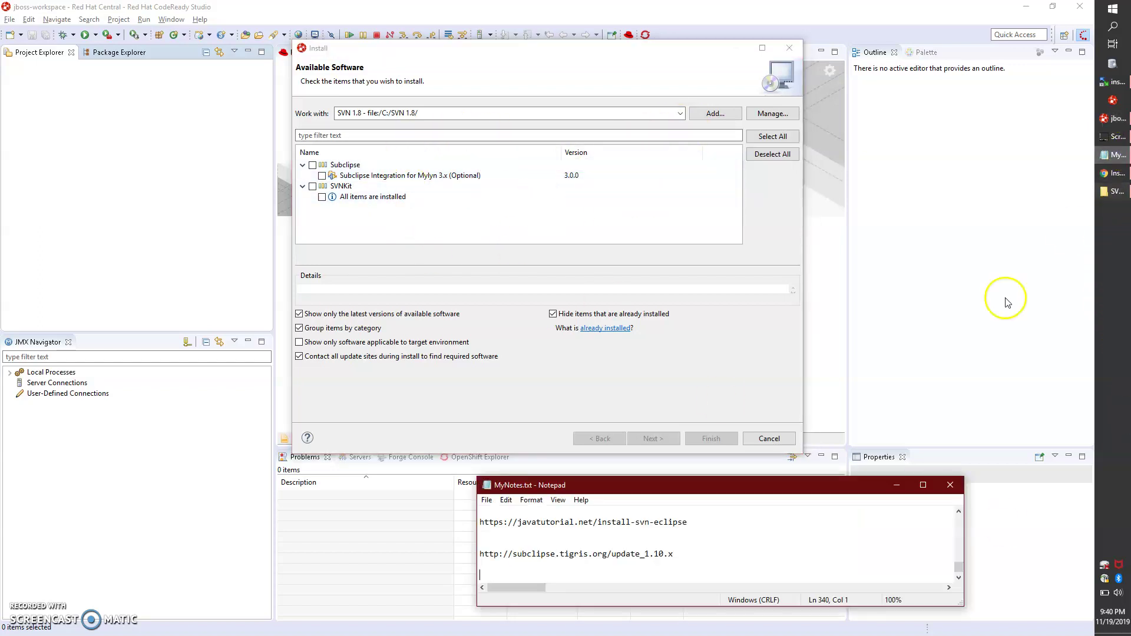
left_click_drag(679, 554, 523, 550)
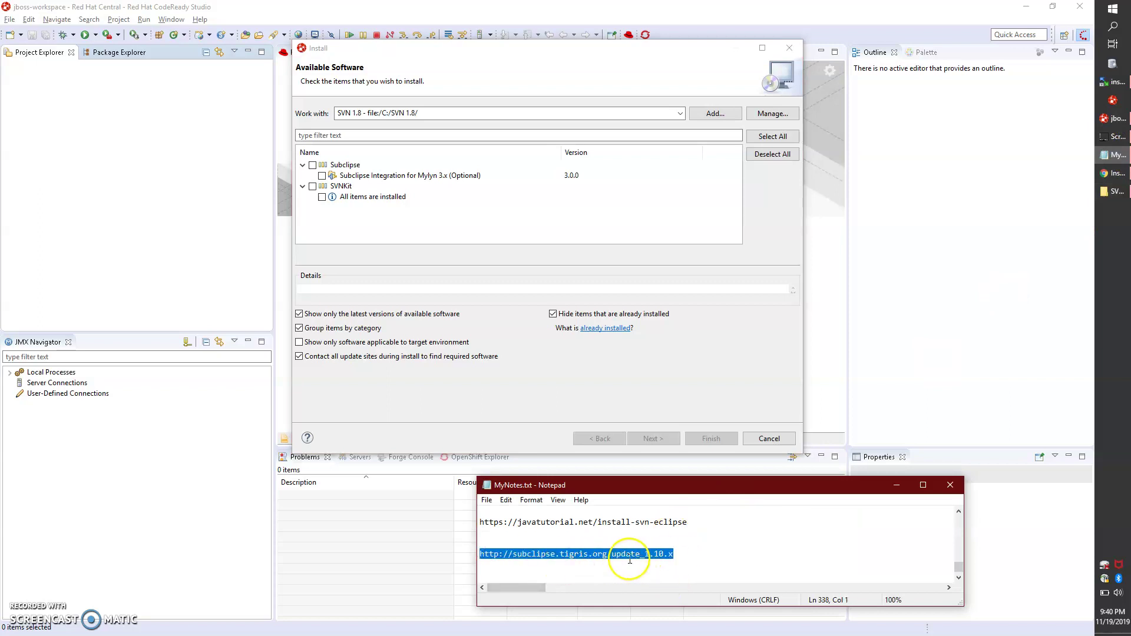
left_click(529, 401)
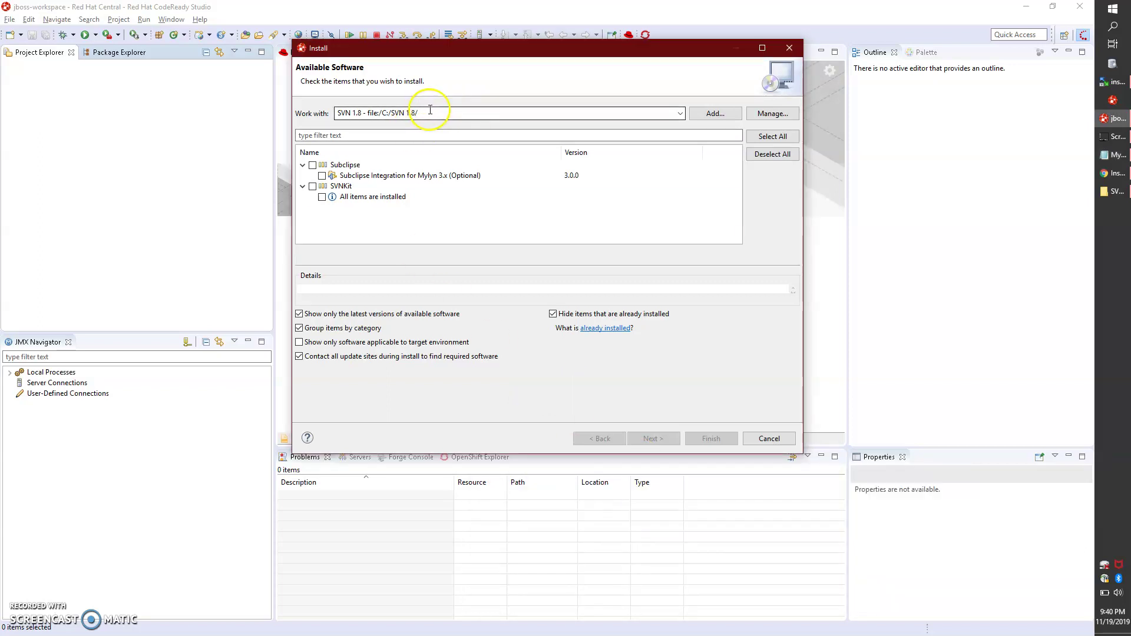
left_click(712, 113)
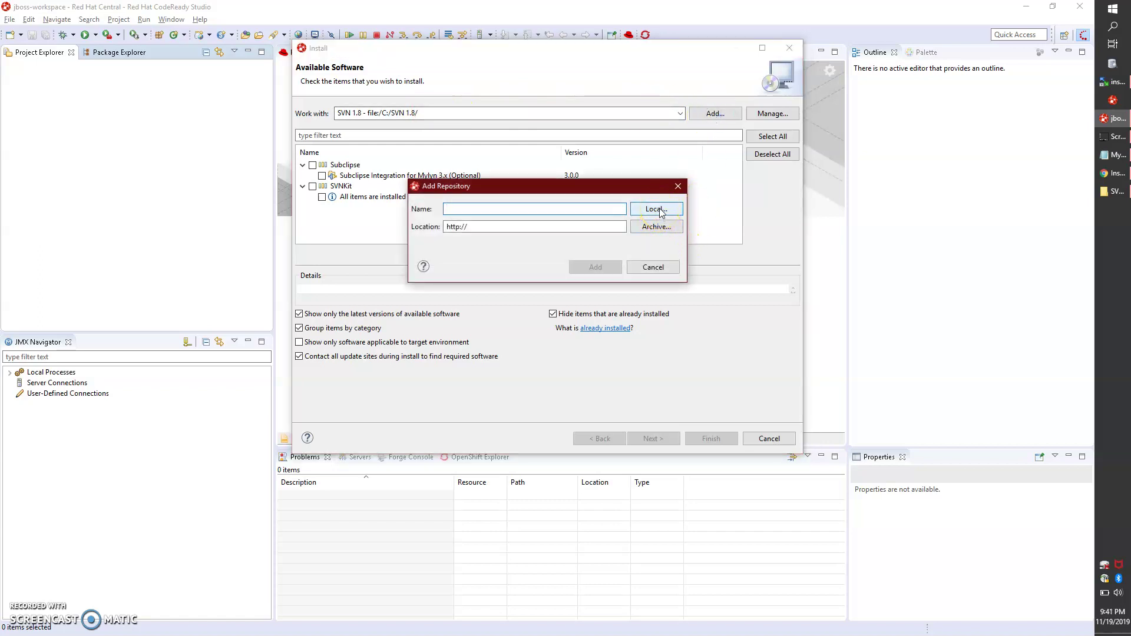
left_click_drag(547, 226, 418, 219)
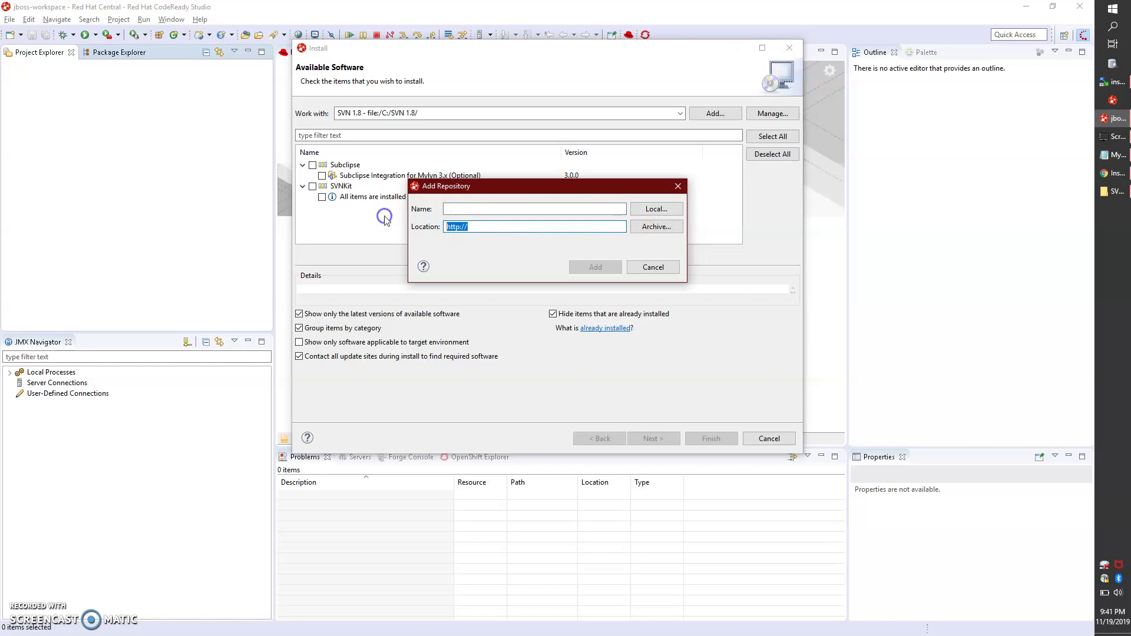
left_click(652, 267)
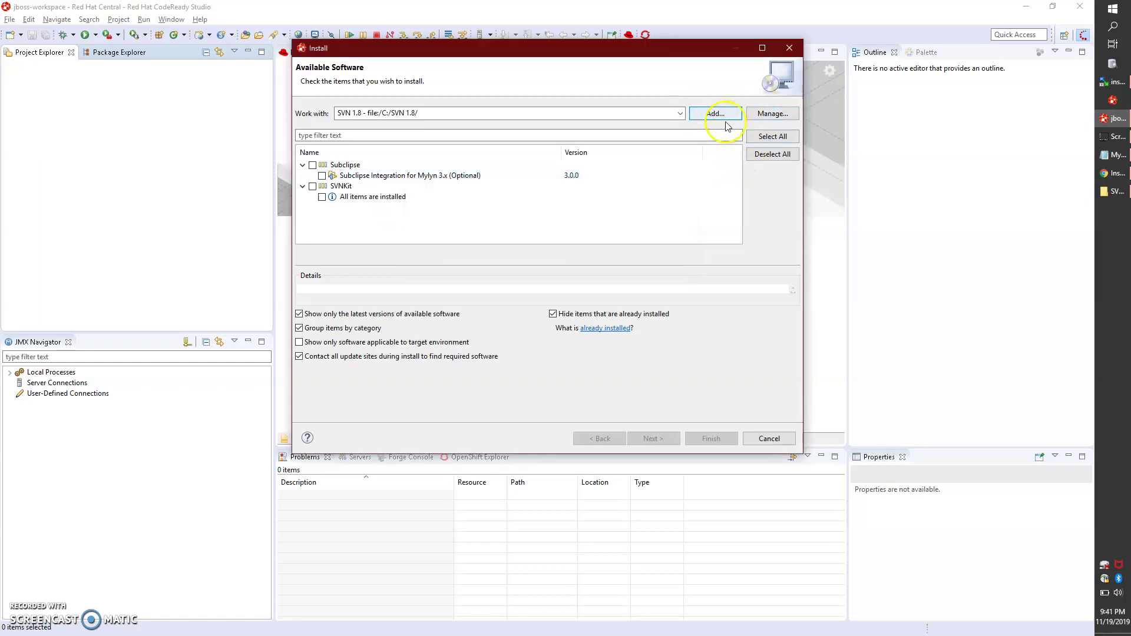
left_click(769, 440)
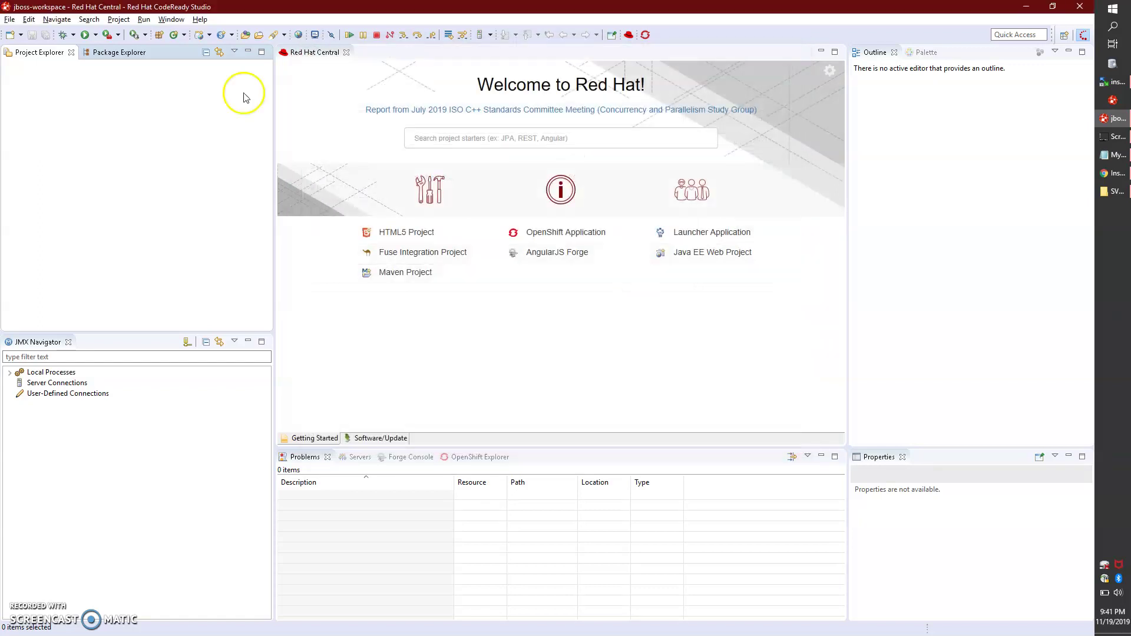
left_click(200, 19)
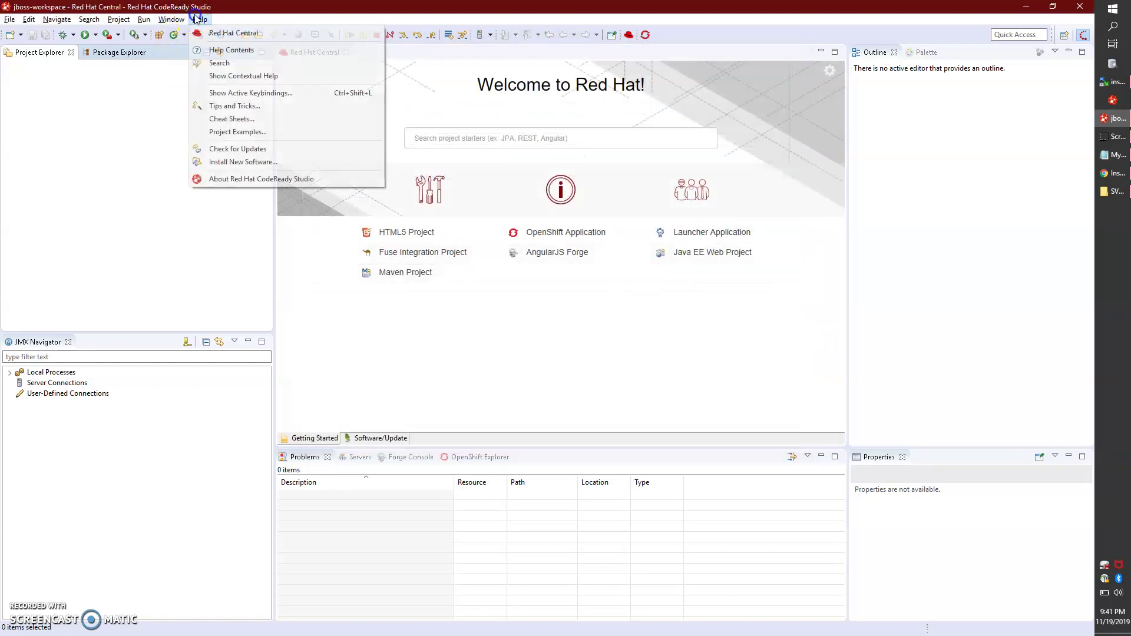
left_click(222, 162)
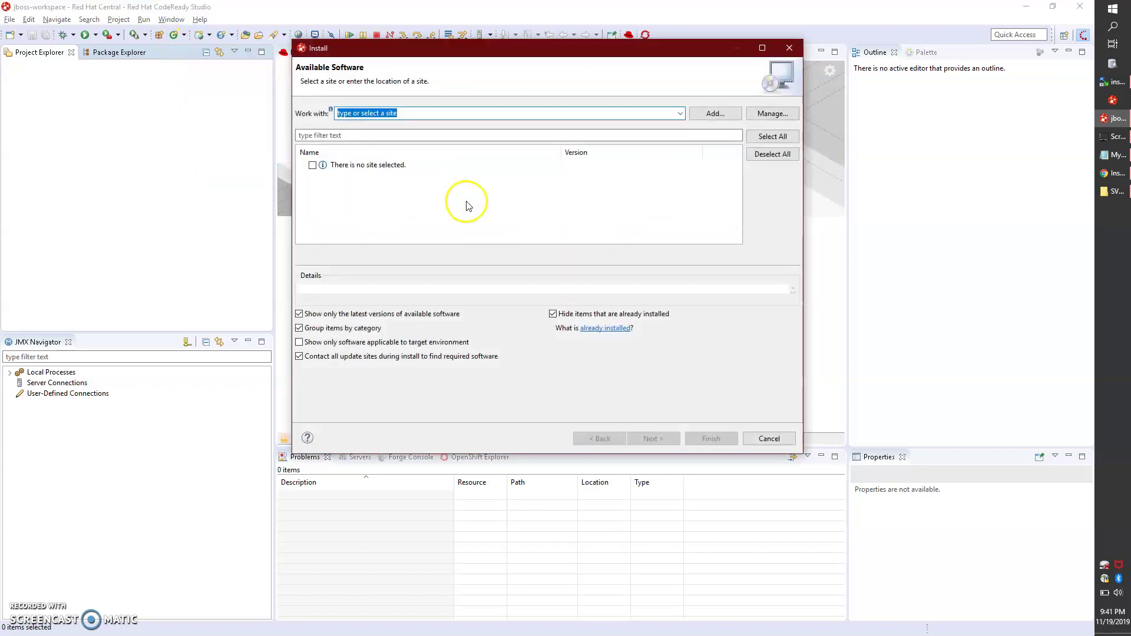
left_click(715, 113)
left_click(557, 210)
left_click(518, 227)
key("ctrl+a")
type("http://subclipse.tigris.org/update_1.10.x")
left_click(453, 209)
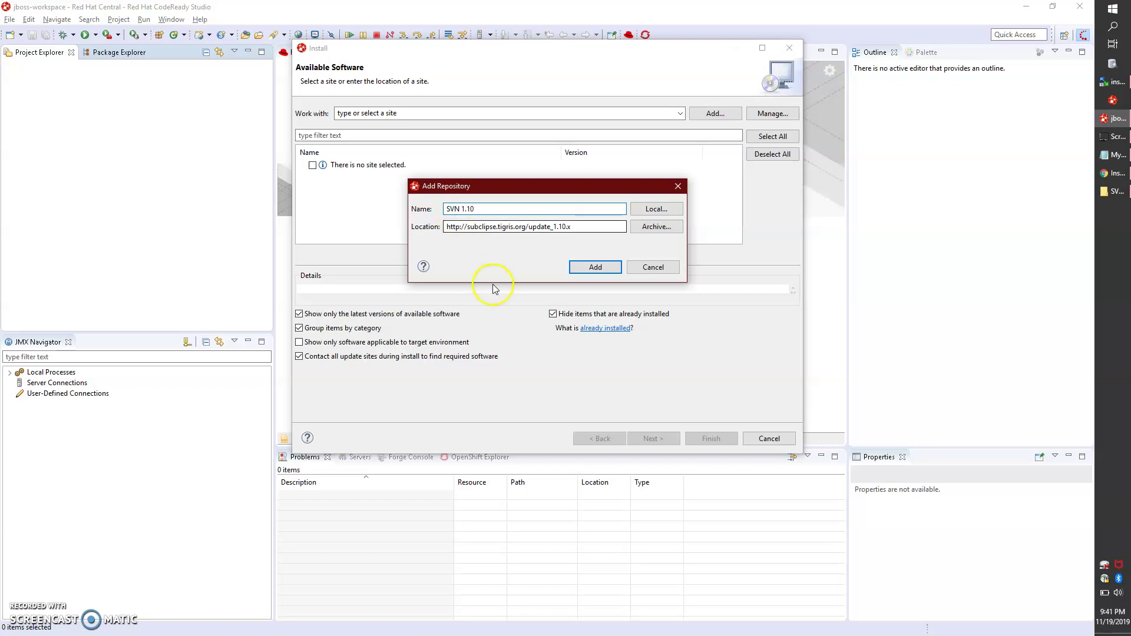
left_click(593, 266)
- Select all Subclipse components except the optional Mylyn 3.x integration, plus all SVNKit components, and enlarge the Install wizard
left_click(302, 165)
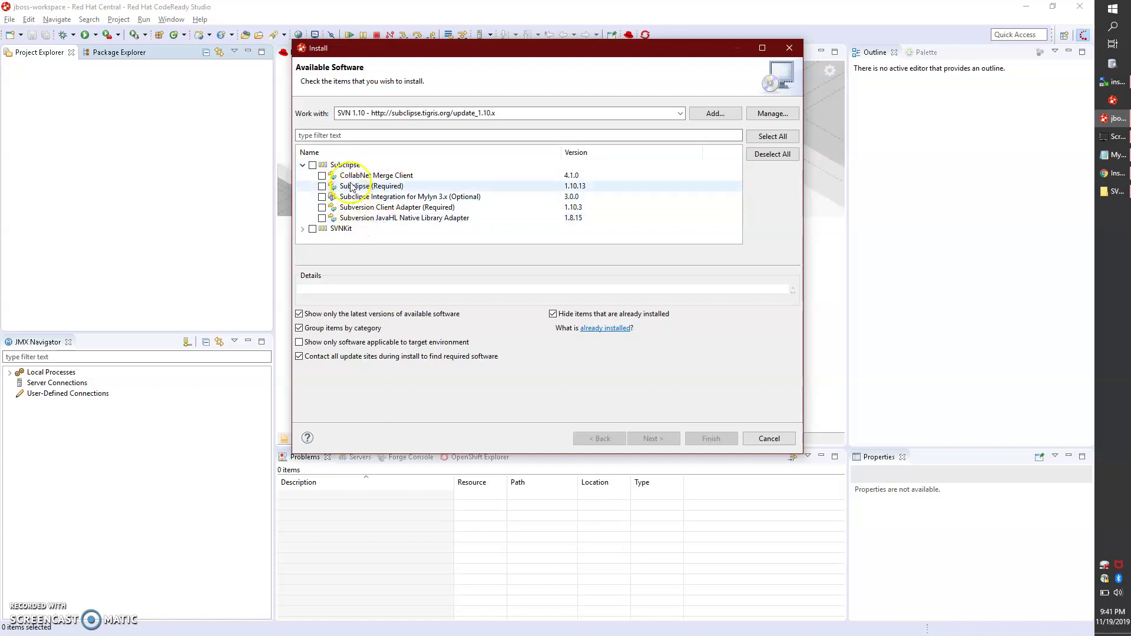
left_click(302, 228)
scroll(354, 189, "up", 1)
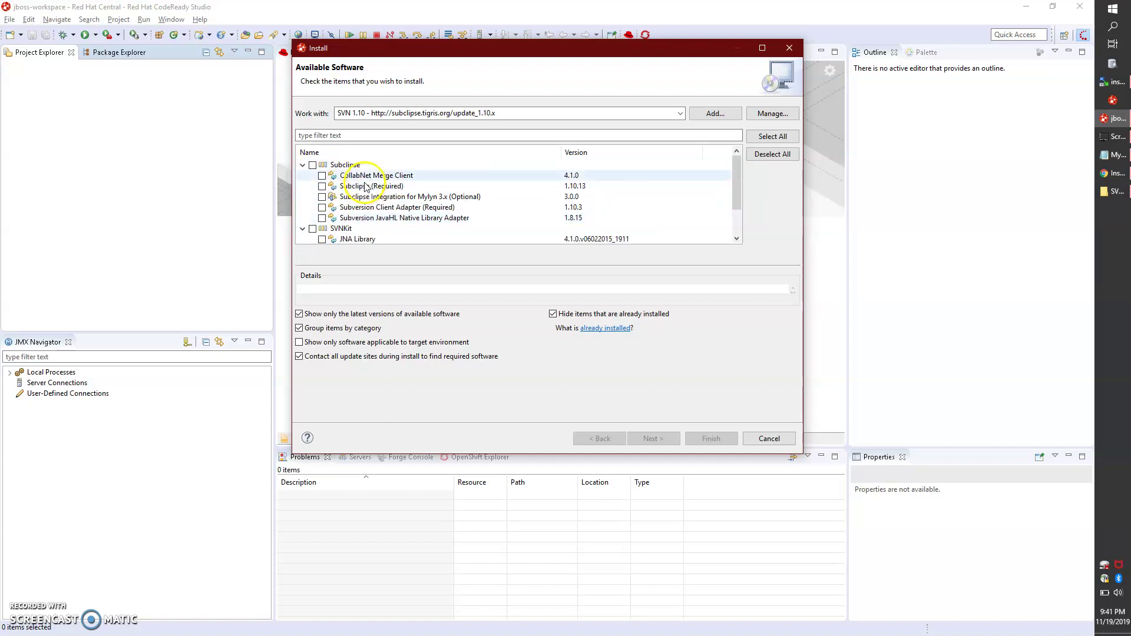
left_click(313, 165)
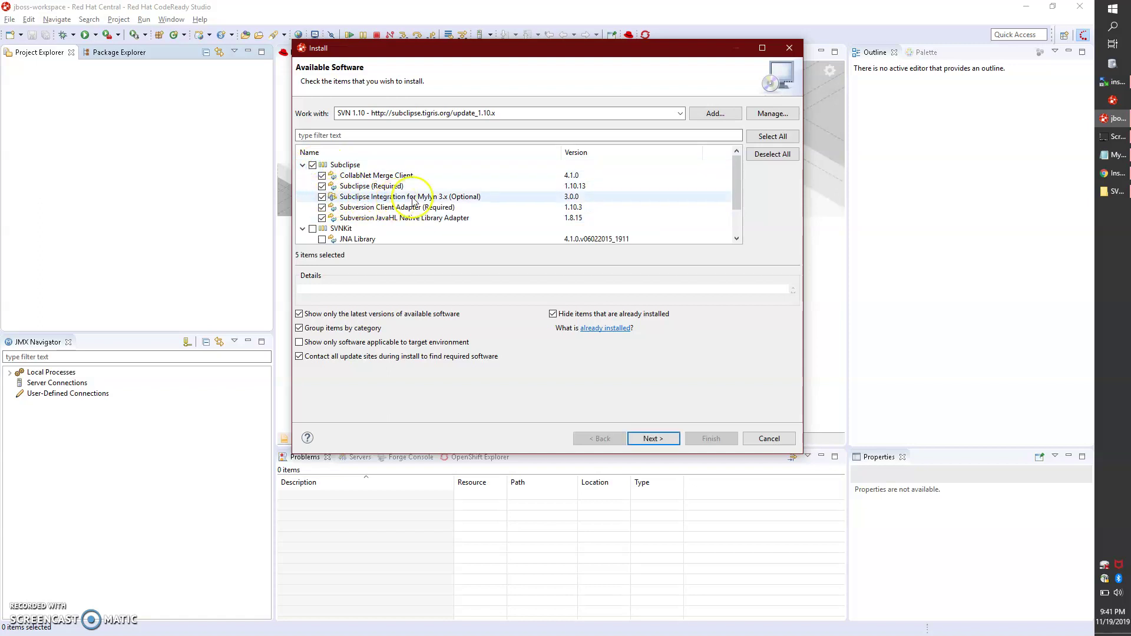
left_click(321, 196)
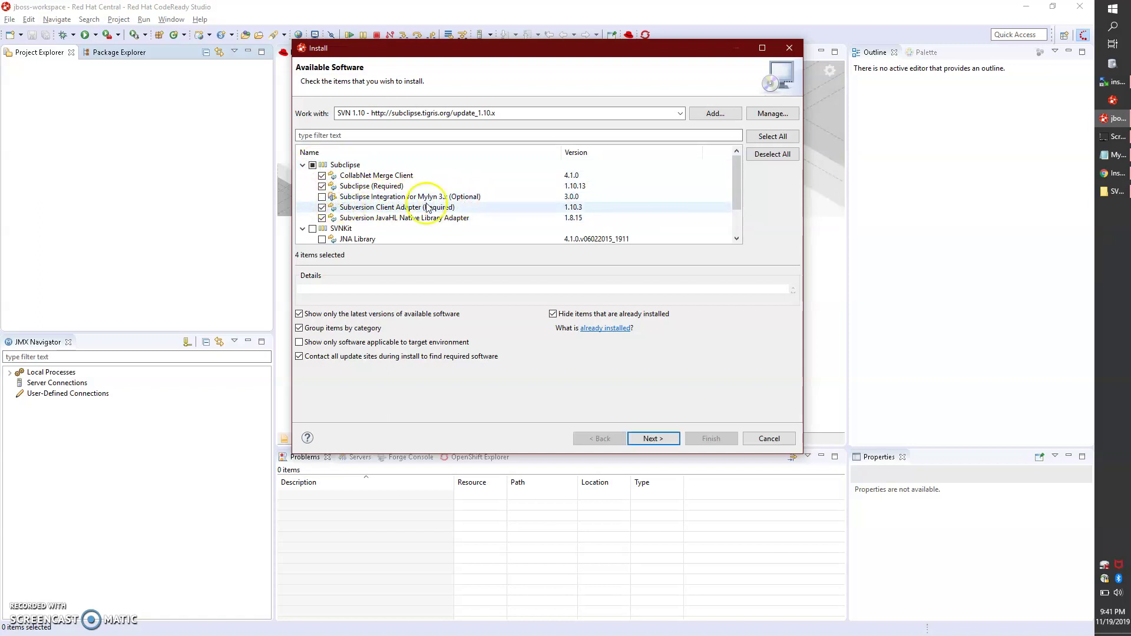
scroll(329, 224, "down", 1)
scroll(413, 200, "up", 1)
scroll(447, 218, "down", 1)
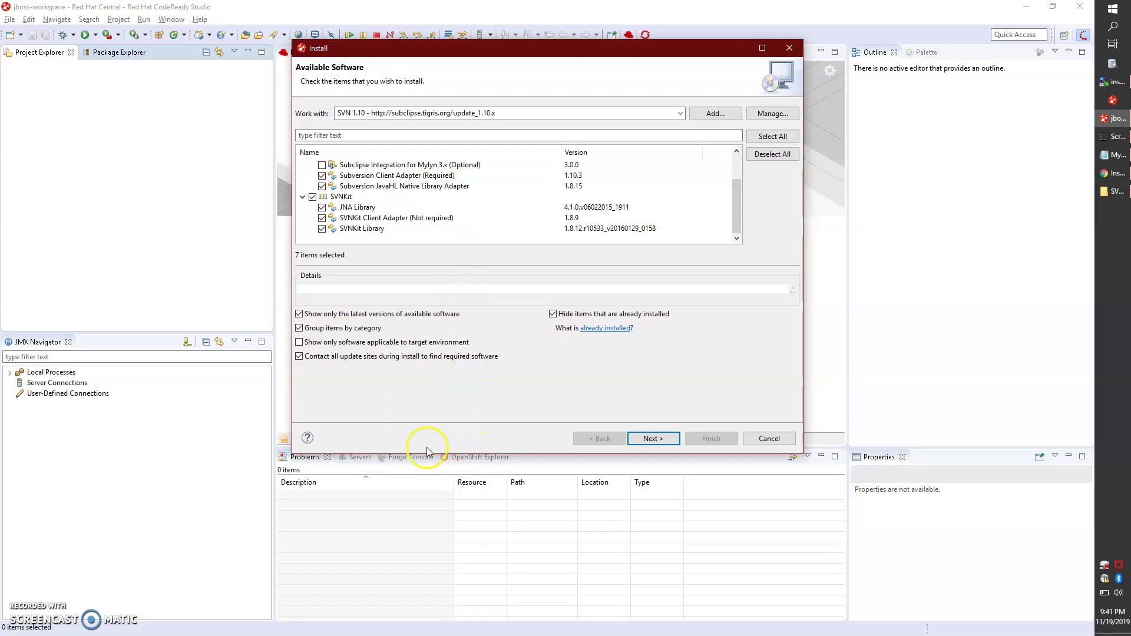
left_click_drag(801, 457, 881, 515)
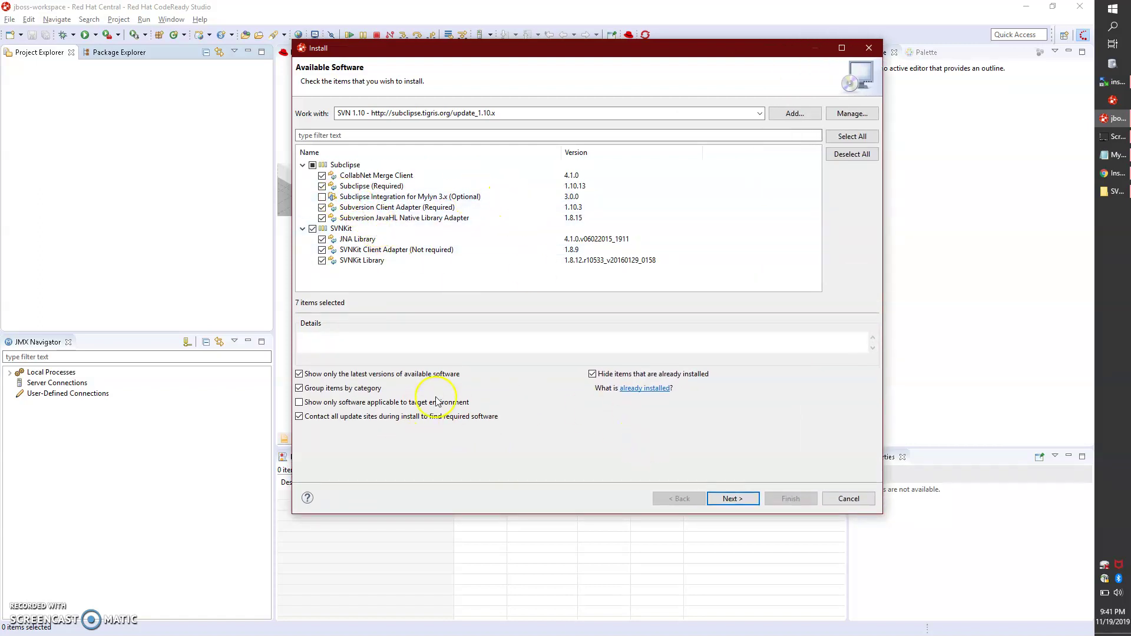
- Proceed through the install details, accept the license agreements and start the installation of the selected components
left_click(732, 499)
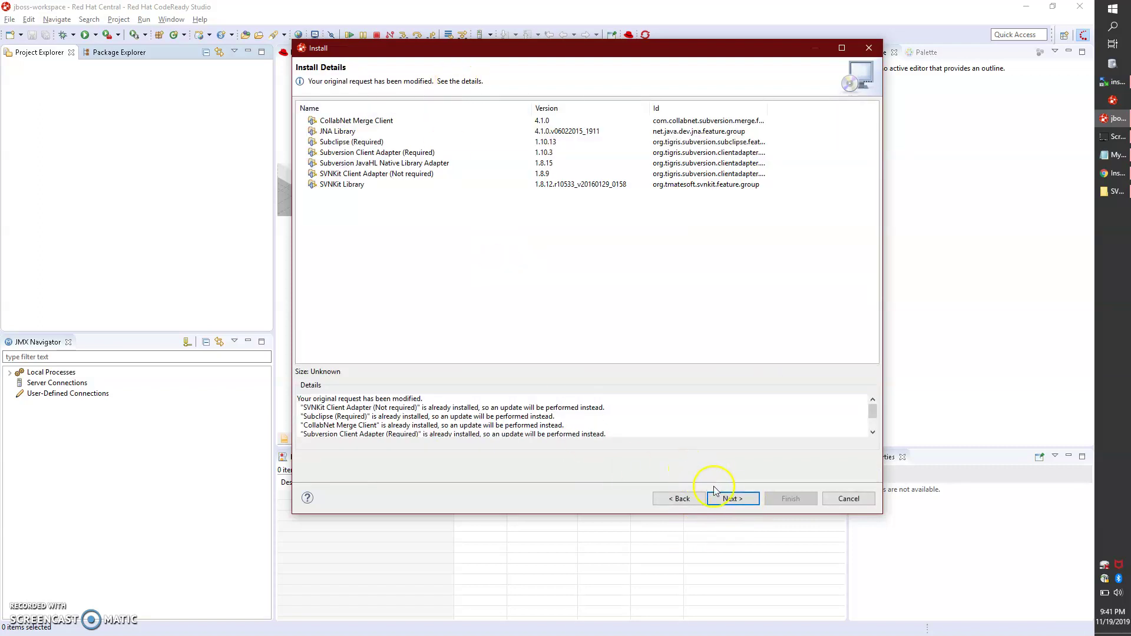
left_click(730, 500)
left_click(681, 430)
left_click(790, 498)
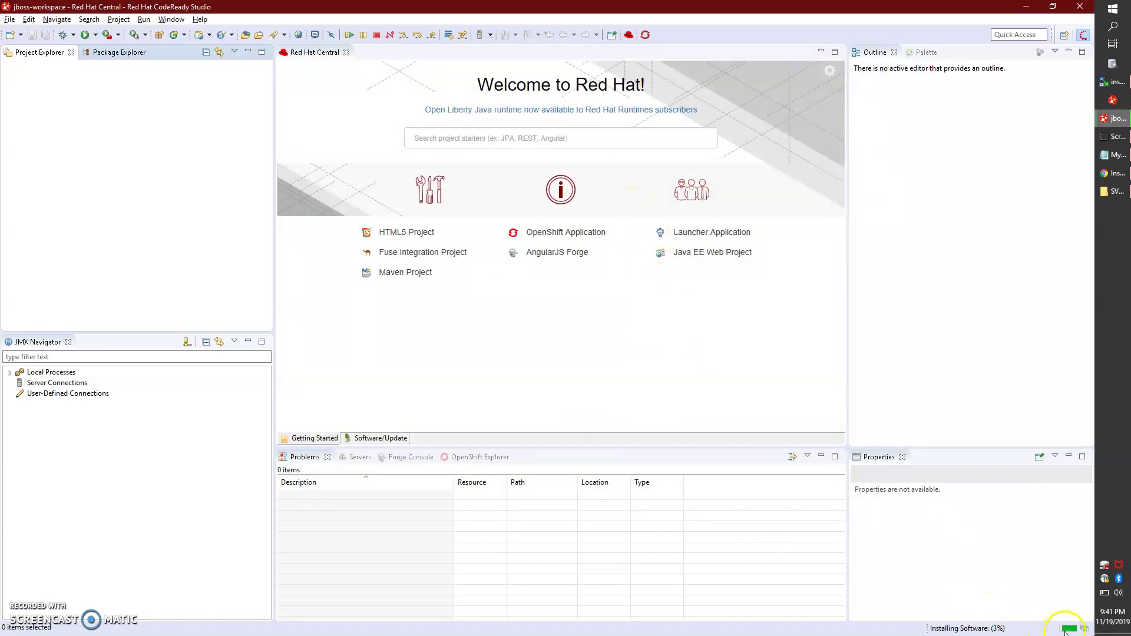
- Show the installation progress and allow the unsigned software to be installed anyway
left_click(1086, 629)
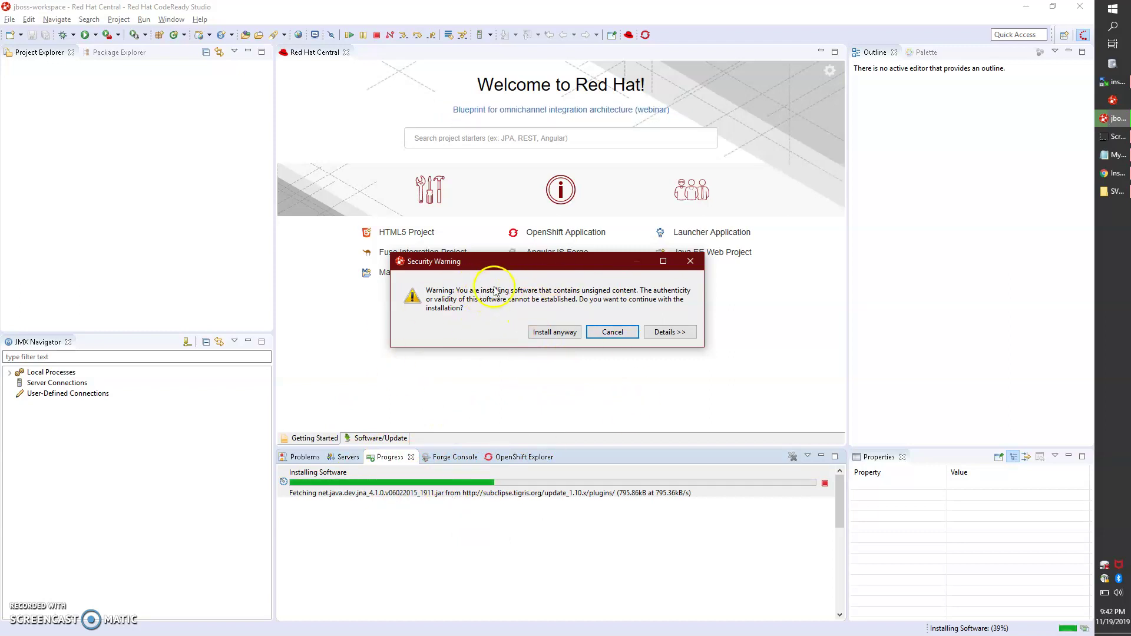
left_click(547, 333)
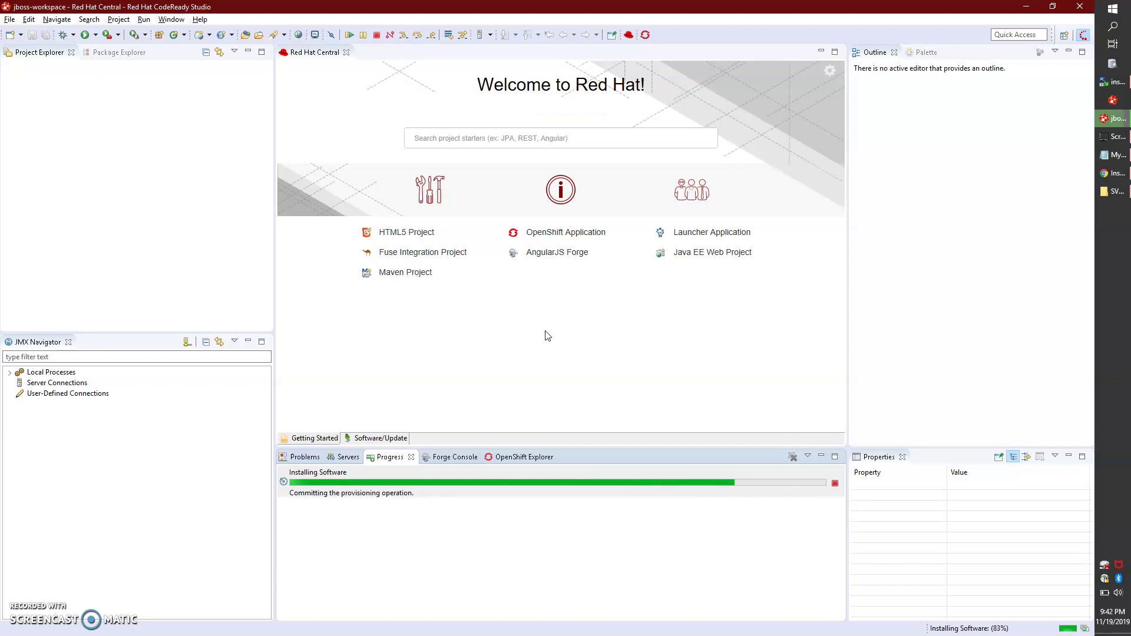
left_click(319, 290)
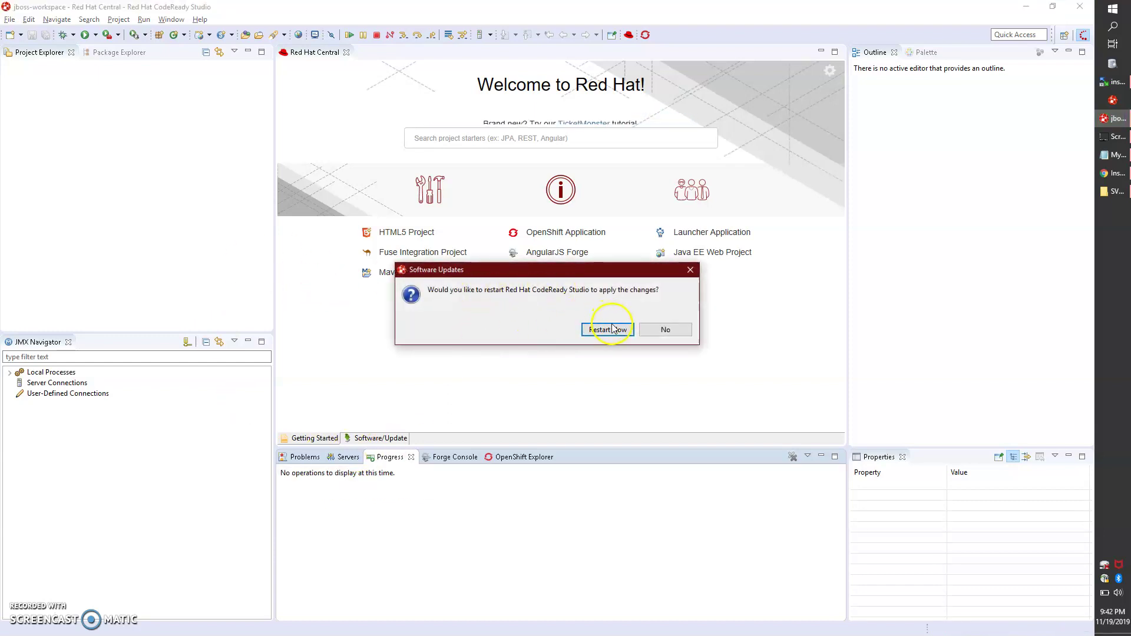
- Restart the IDE to apply the software changes, and minimize the SVN 1.8 folder and MyNotes.txt windows
left_click(612, 329)
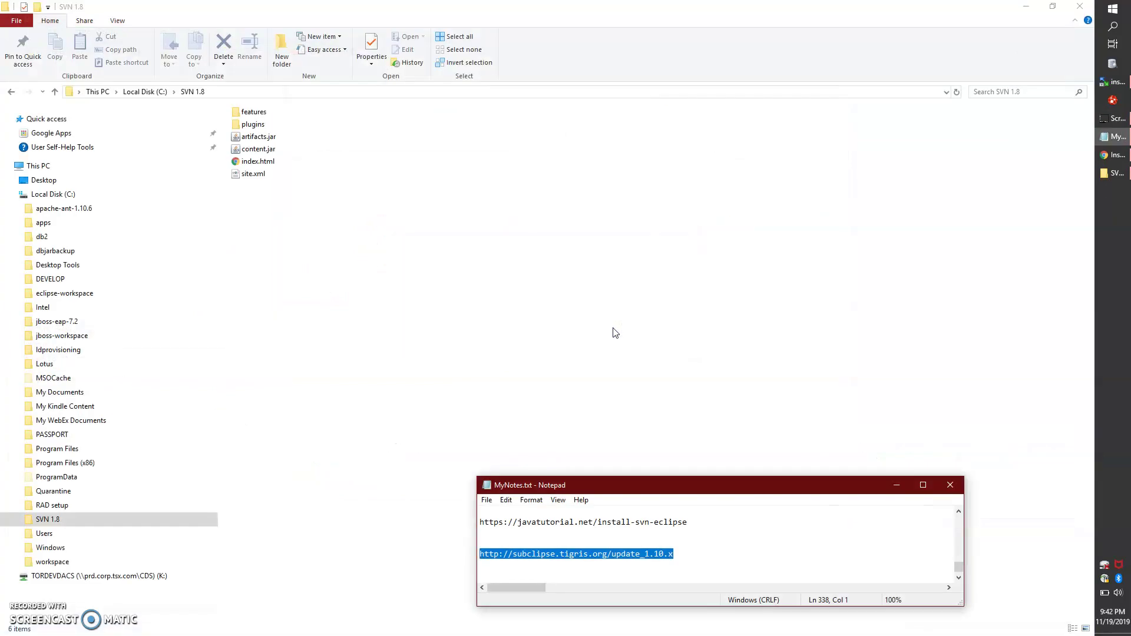
left_click(612, 333)
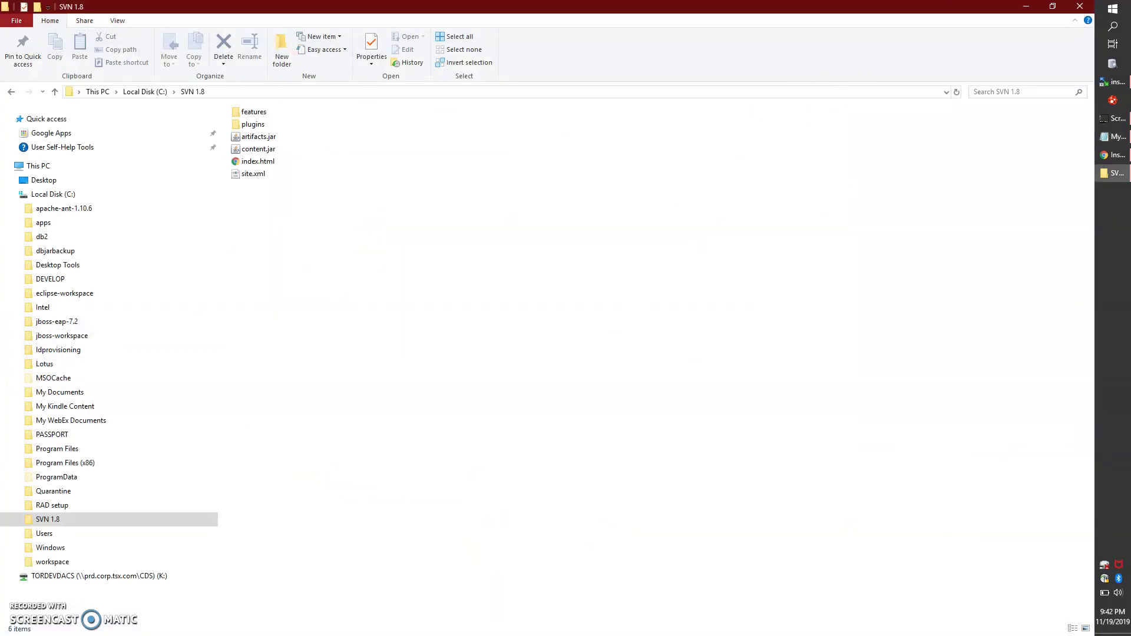
left_click(1025, 7)
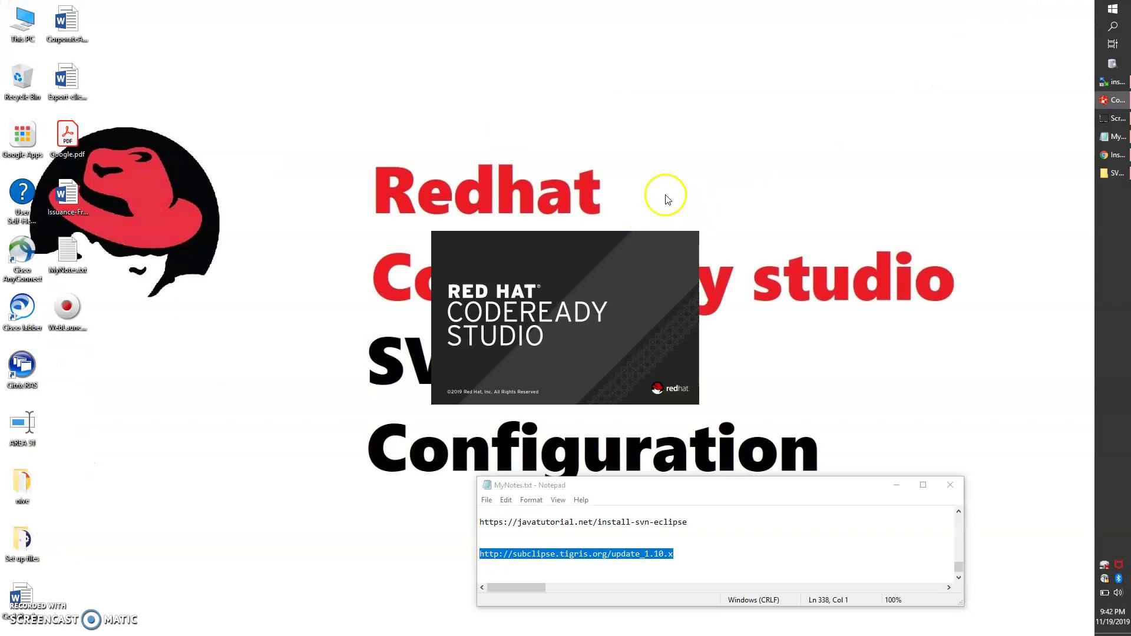
left_click(896, 484)
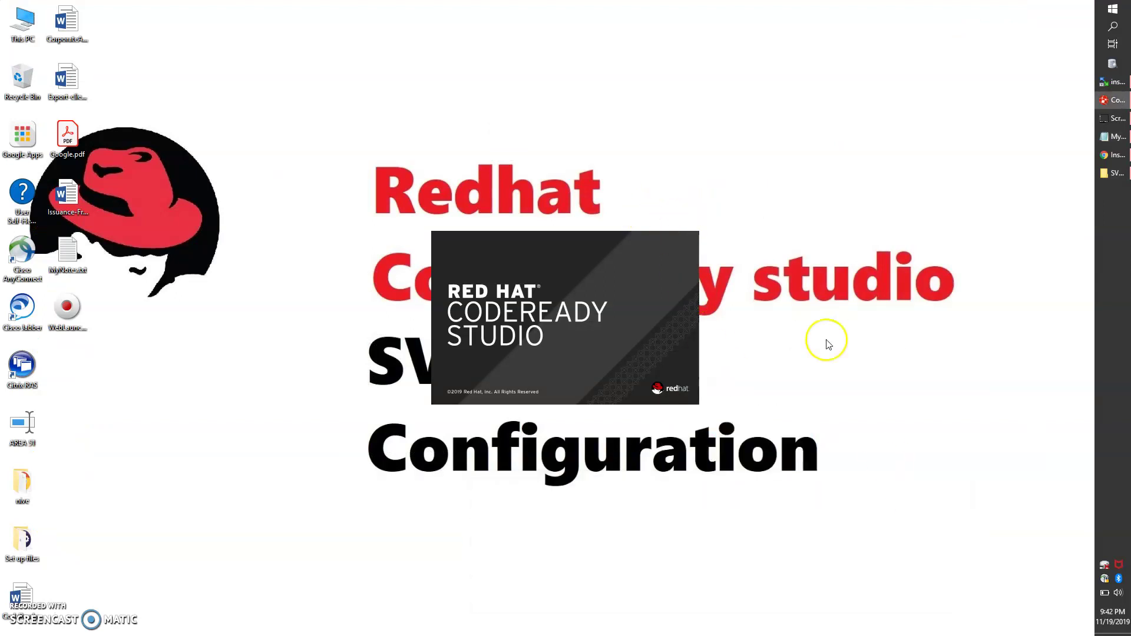
right_click(354, 35)
left_click(380, 70)
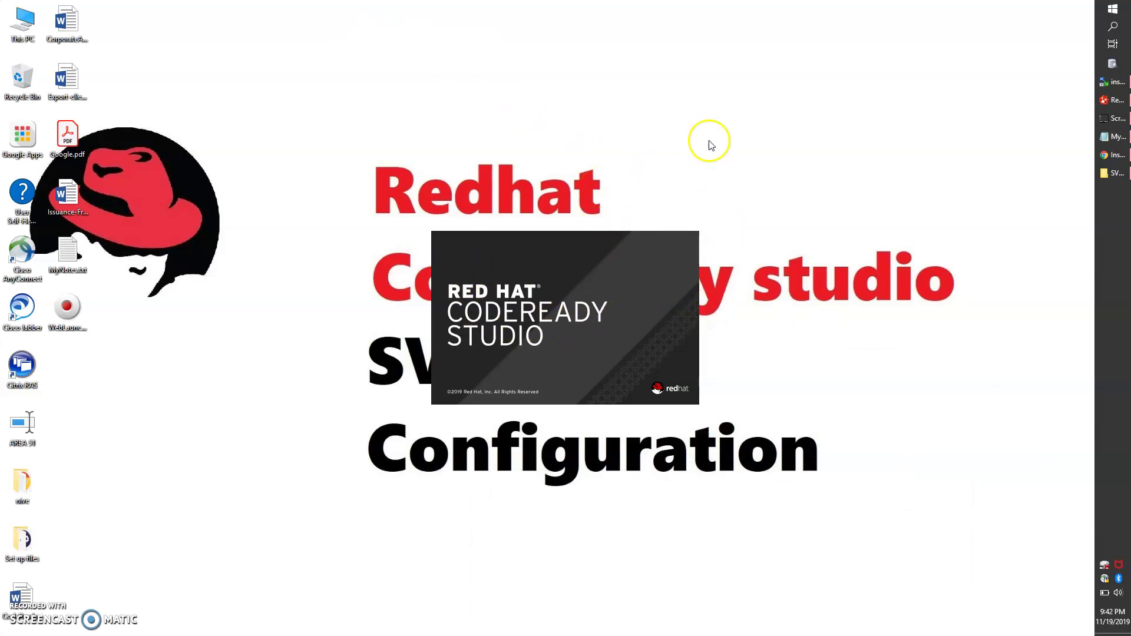
right_click(690, 93)
left_click(718, 128)
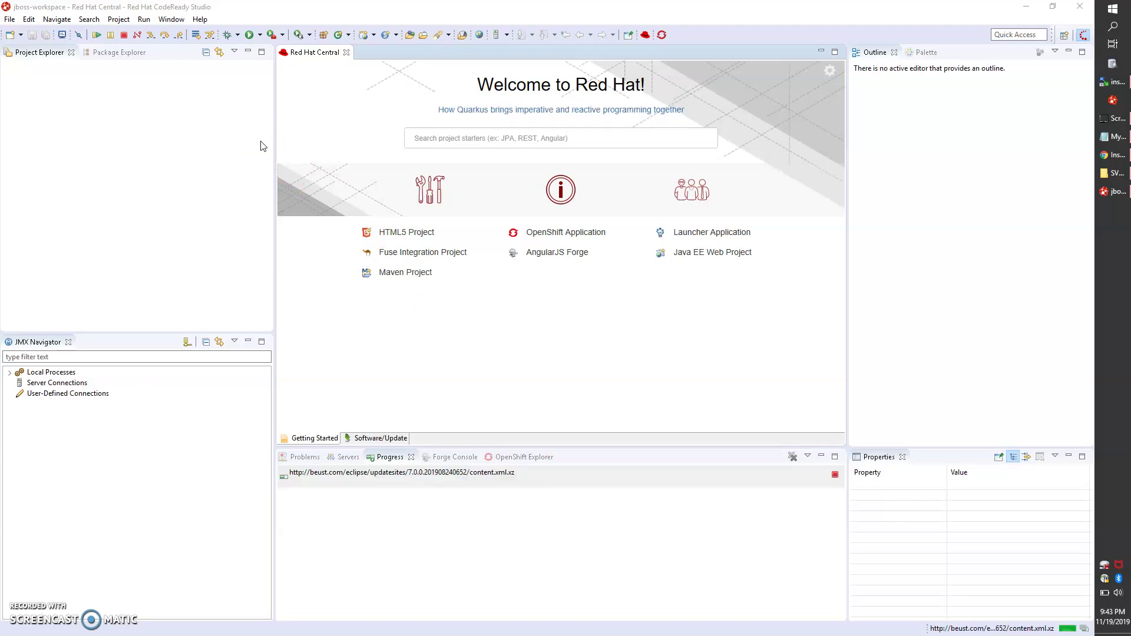
- Find the SVN entry among the new-resource wizards by filtering for SVN, and start Checkout Projects from SVN
left_click(42, 118)
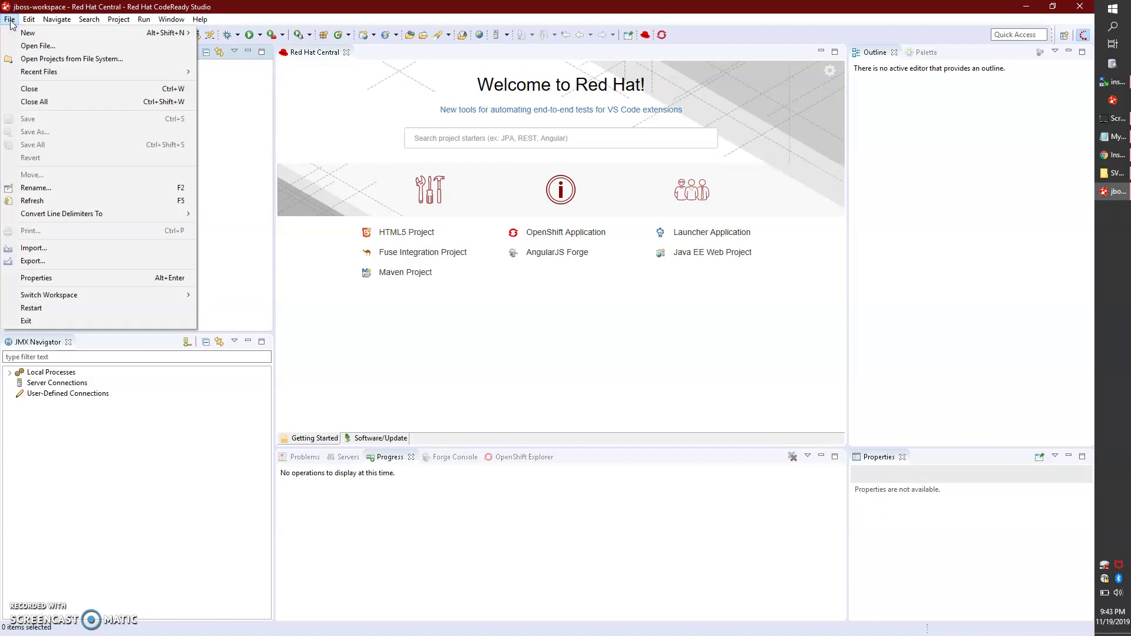
mouse_move(28, 32)
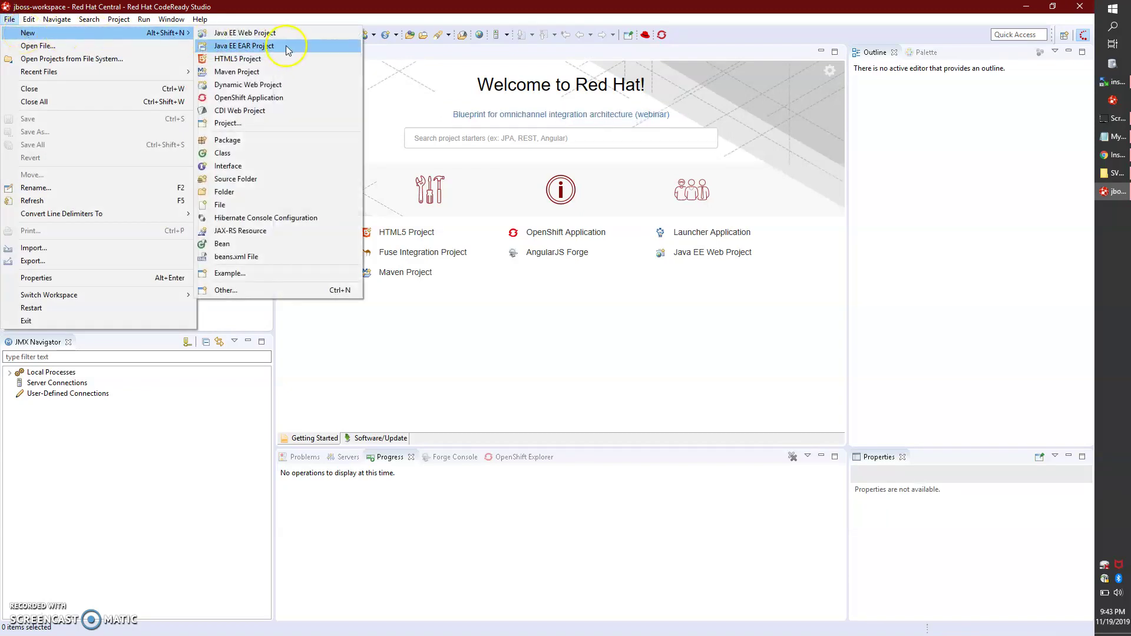
left_click(260, 288)
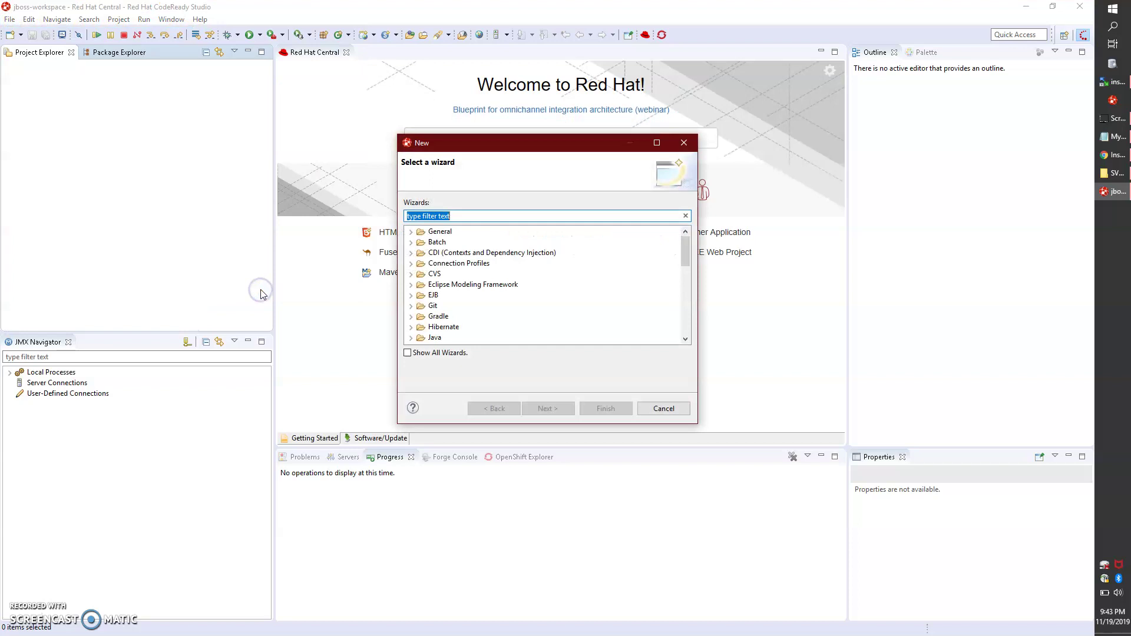
type("SVN")
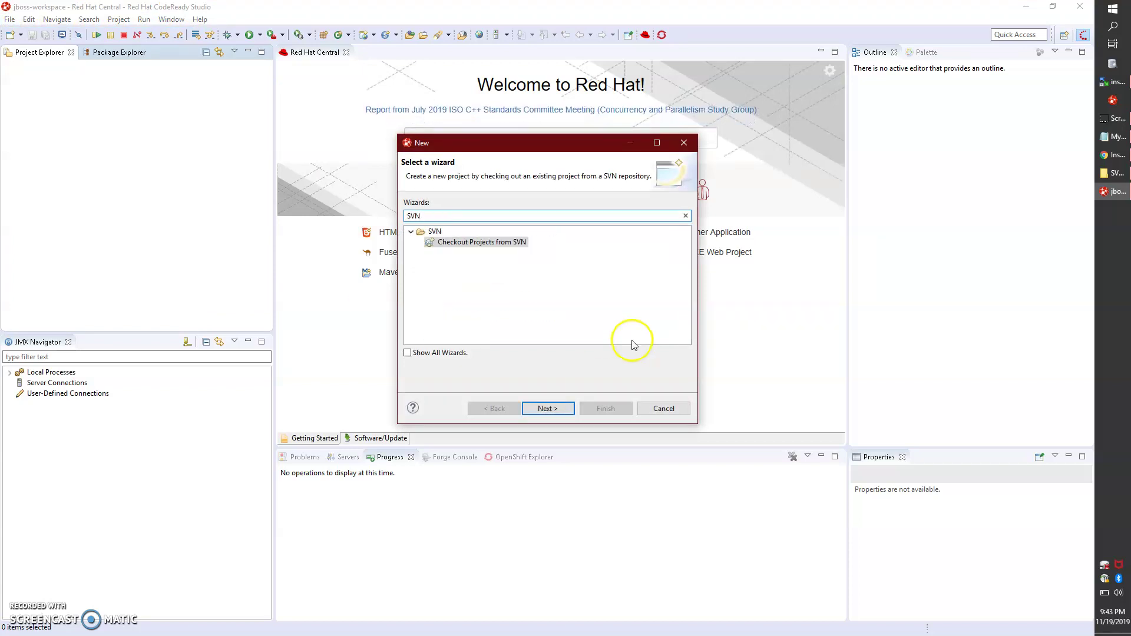
left_click(494, 245)
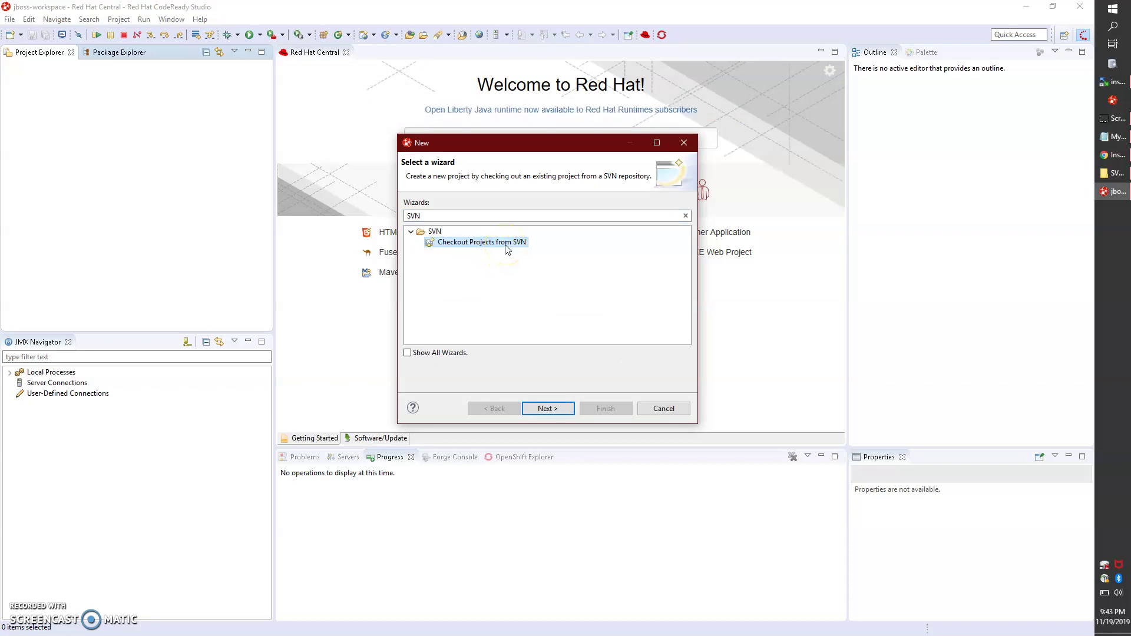
left_click(547, 409)
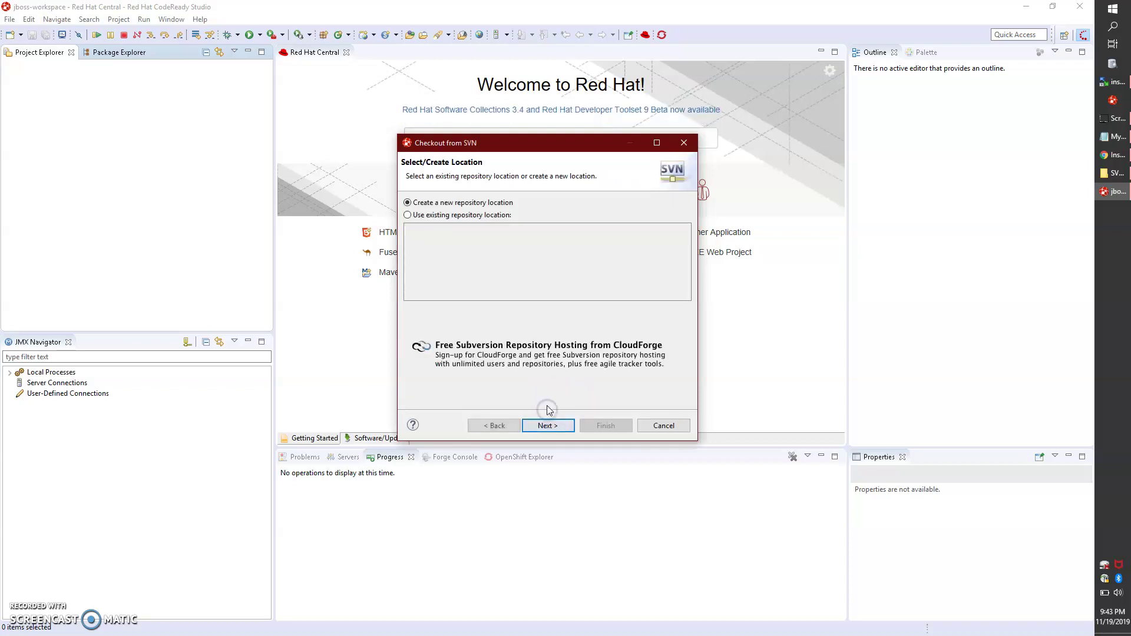
- Choose to create a new repository location, continue to its URL entry and check the list of previous URLs
left_click(449, 217)
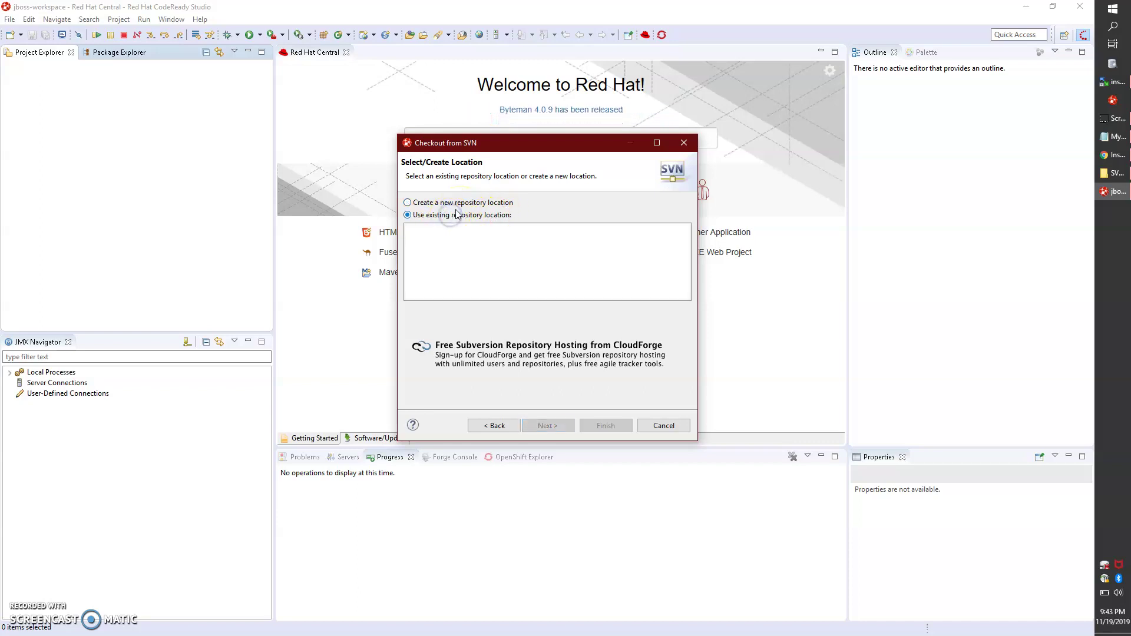
left_click(461, 204)
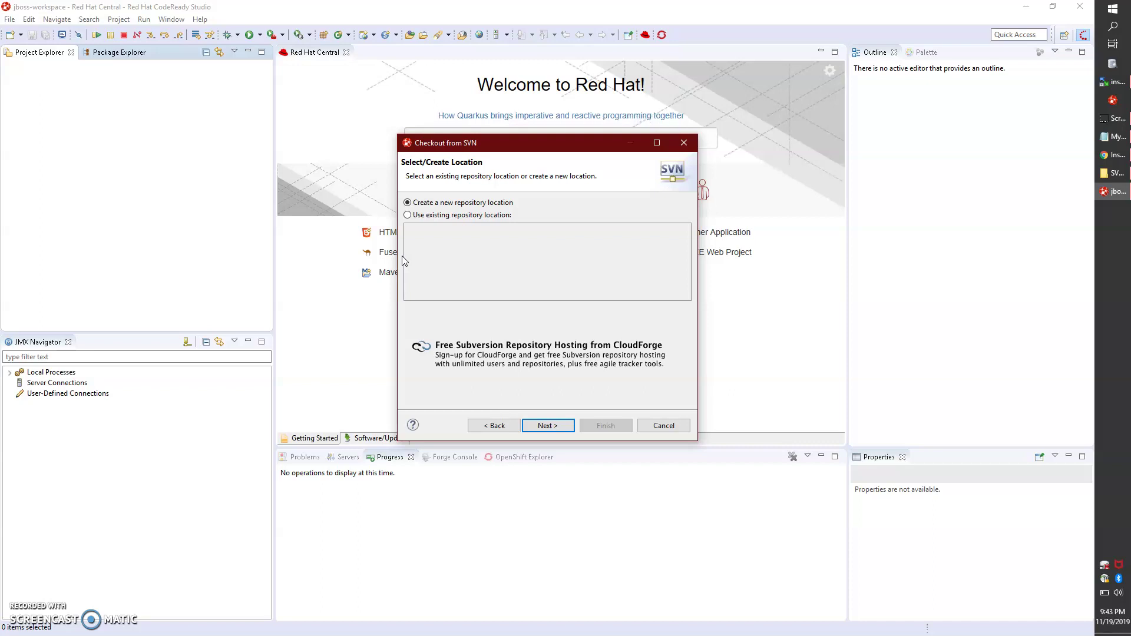
left_click(421, 204)
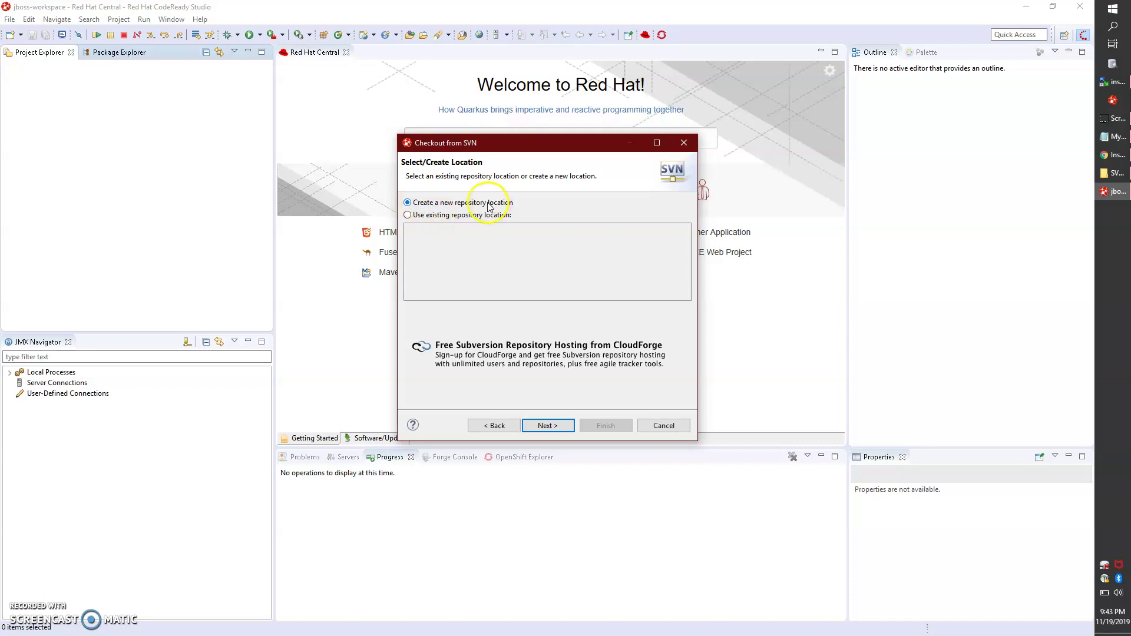
left_click(547, 427)
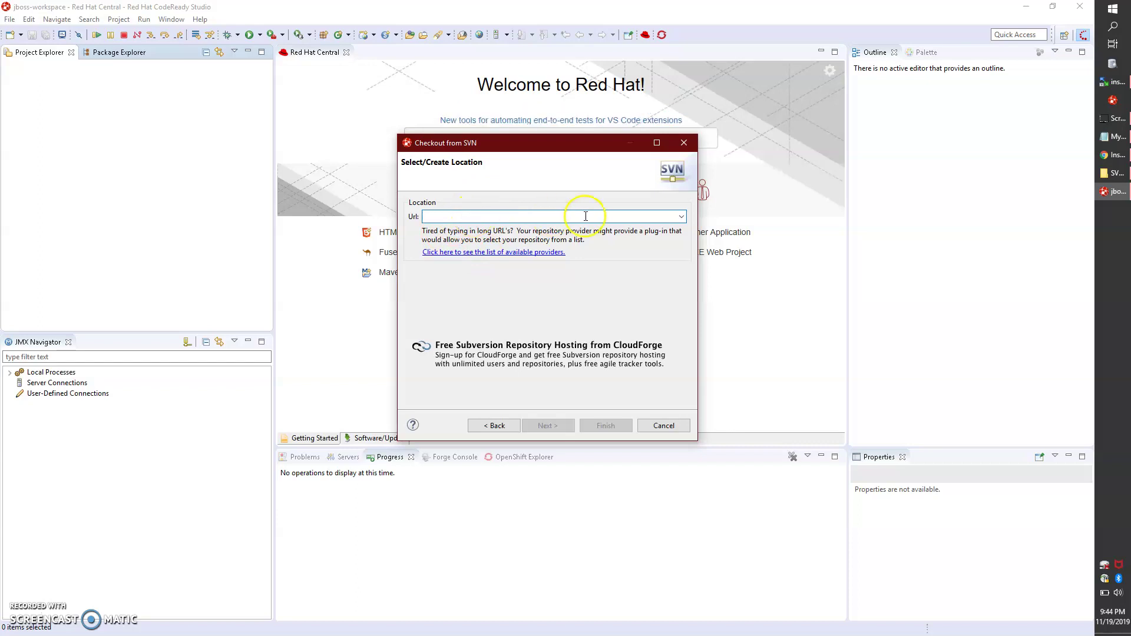
left_click(682, 217)
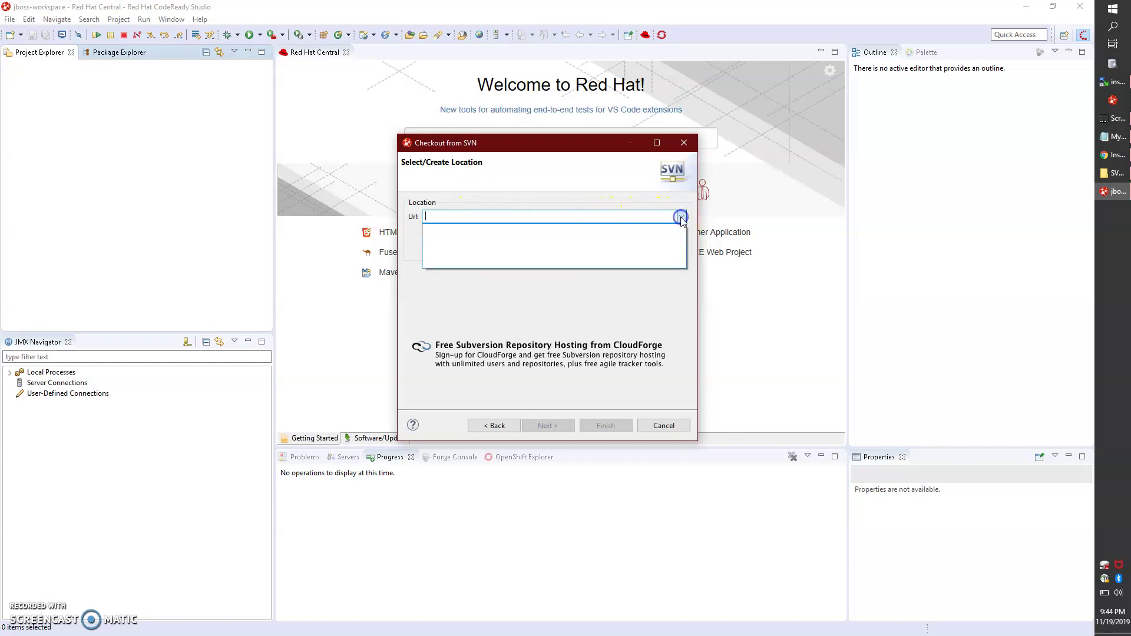
left_click(631, 219)
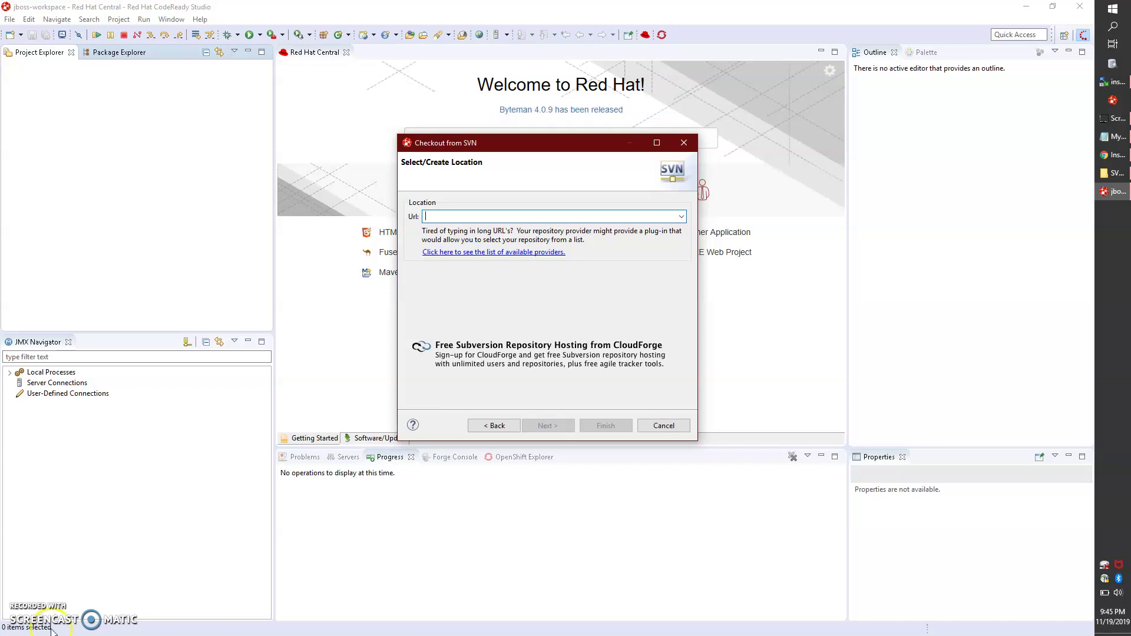
left_click(30, 613)
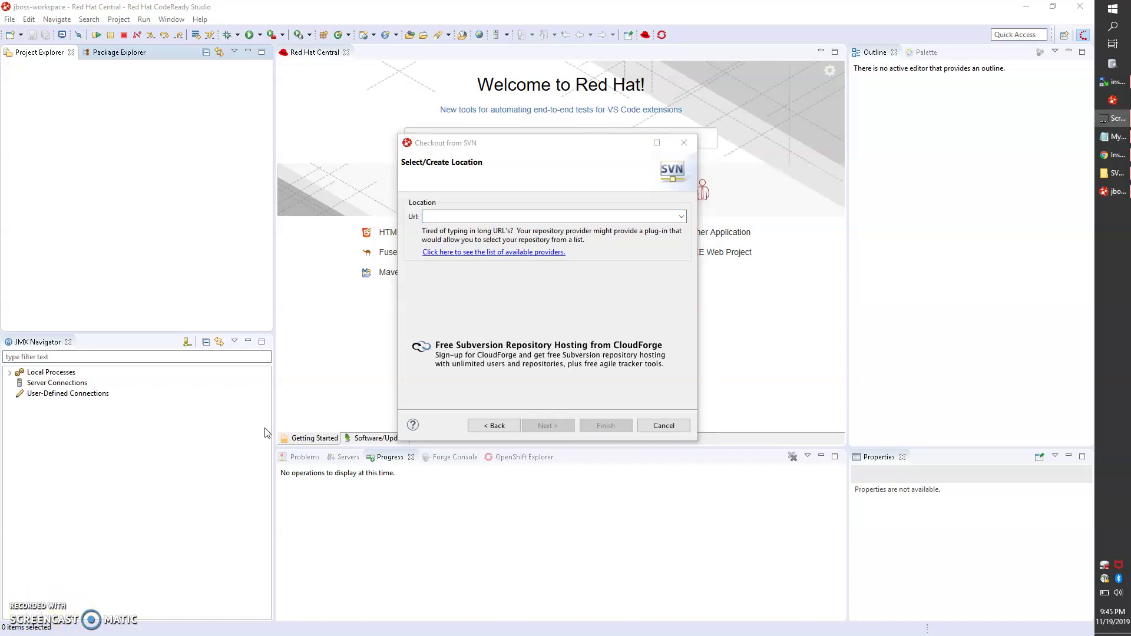